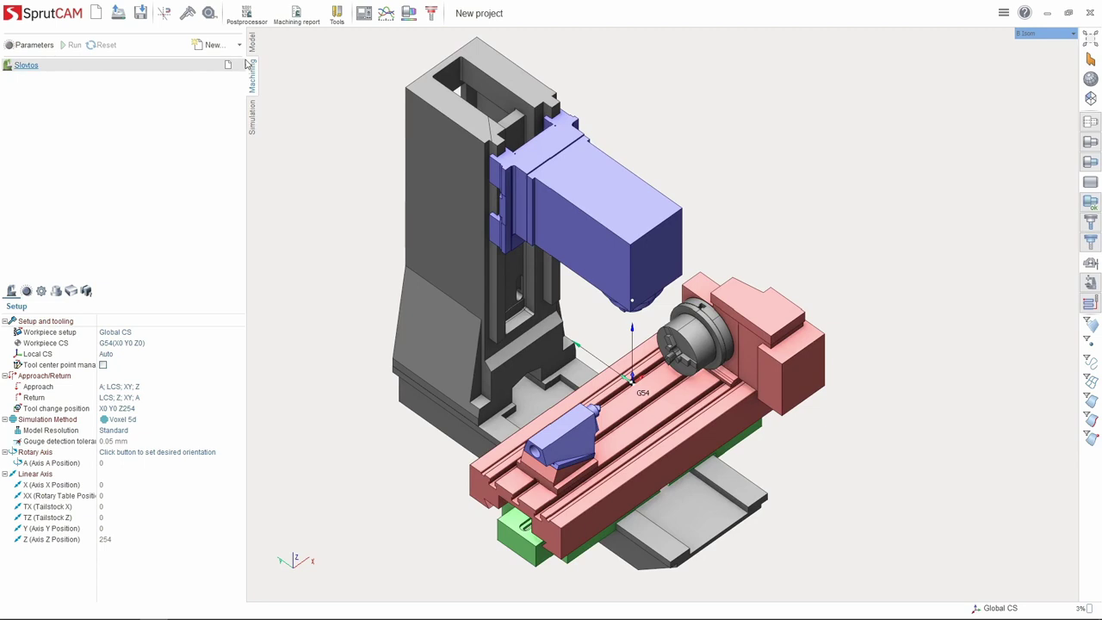
Add a G-code based milling operation from the Auxiliary group of new operation types.
{"action": "left_click", "coordinate": [239, 45]}
{"action": "mouse_move", "coordinate": [261, 111]}
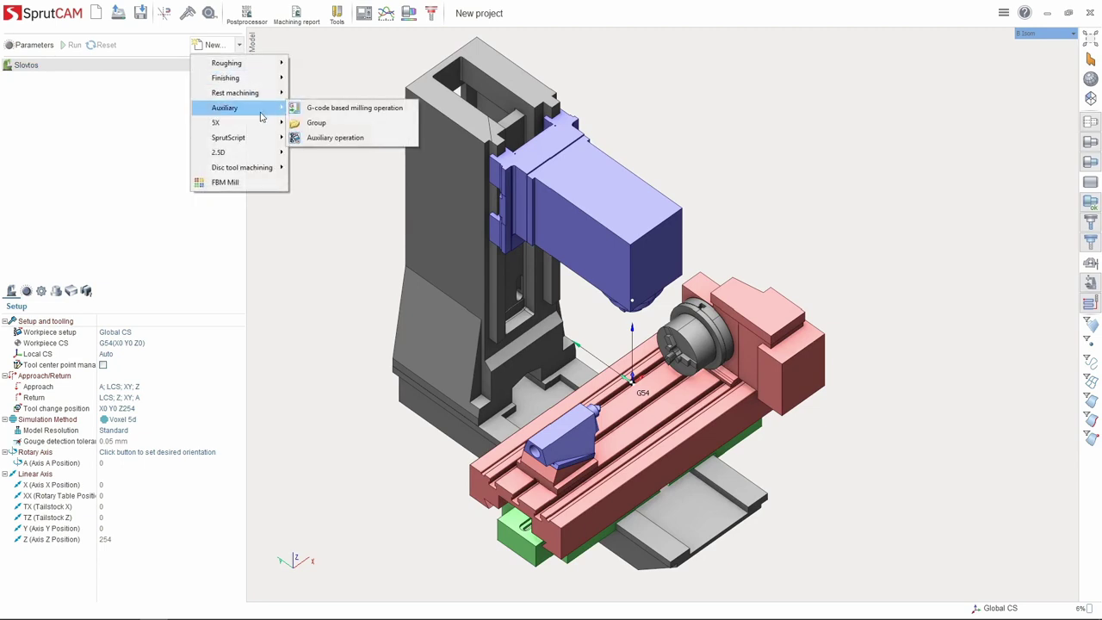
{"action": "left_click", "coordinate": [411, 110]}
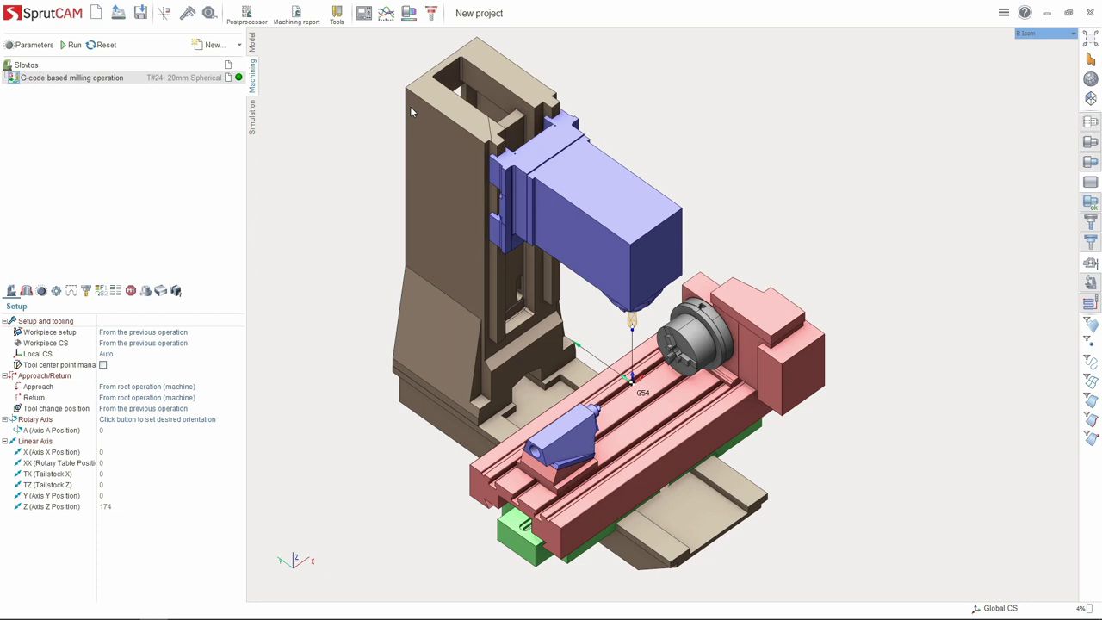
Keep Simulation type at Auto and bring up the blank Untitled 1 NC program editor.
{"action": "left_click", "coordinate": [56, 291]}
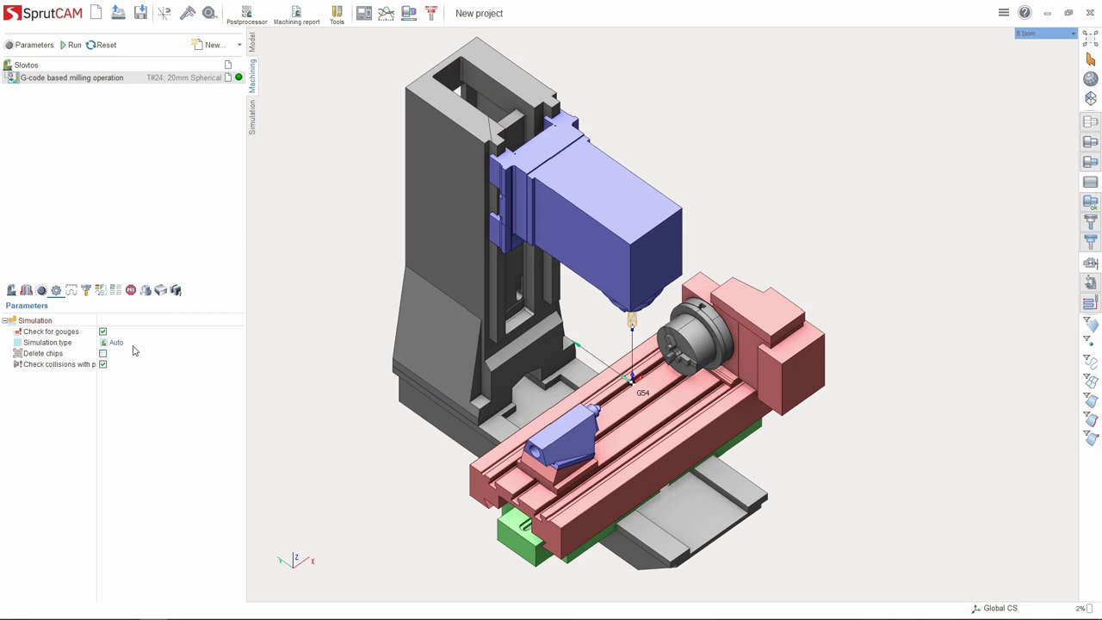
{"action": "left_click", "coordinate": [133, 345]}
{"action": "left_click", "coordinate": [133, 345]}
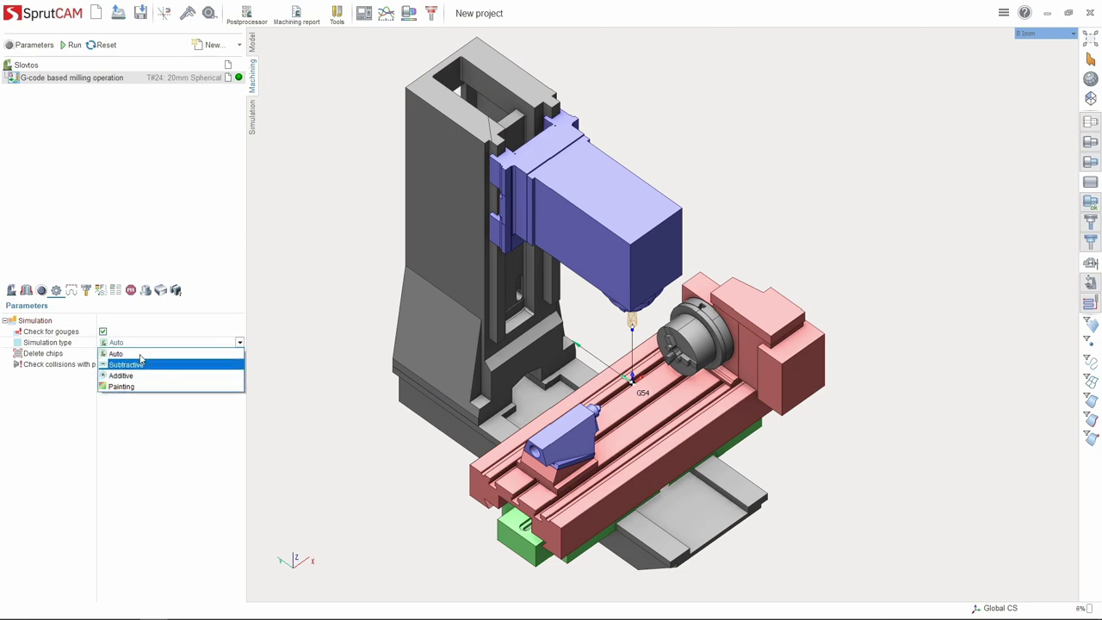
{"action": "left_click", "coordinate": [123, 248]}
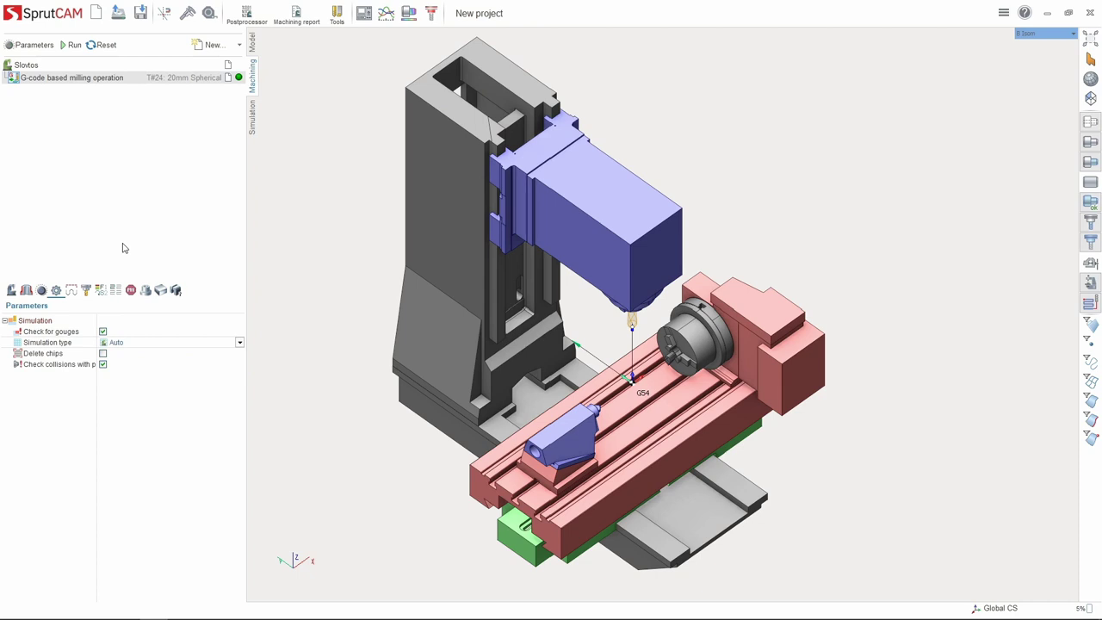
{"action": "left_click", "coordinate": [27, 291]}
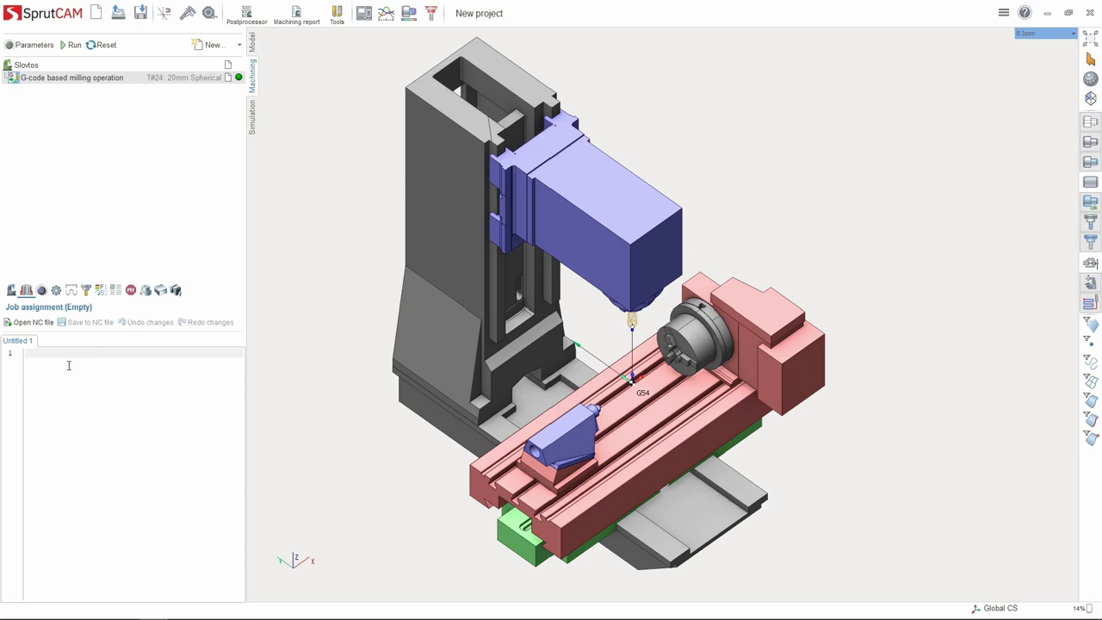
Browse the NC Programs (Common) folder, then dismiss the file dialog without loading a program.
{"action": "left_click", "coordinate": [30, 321]}
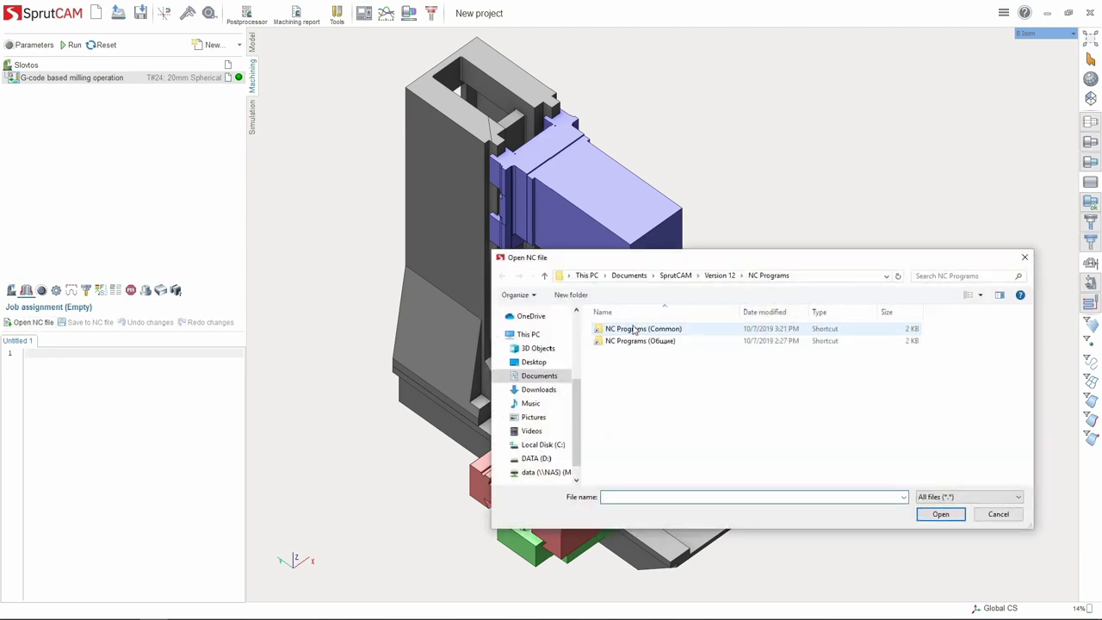
{"action": "double_click", "coordinate": [626, 330]}
{"action": "left_click", "coordinate": [629, 331]}
{"action": "key", "text": "Return"}
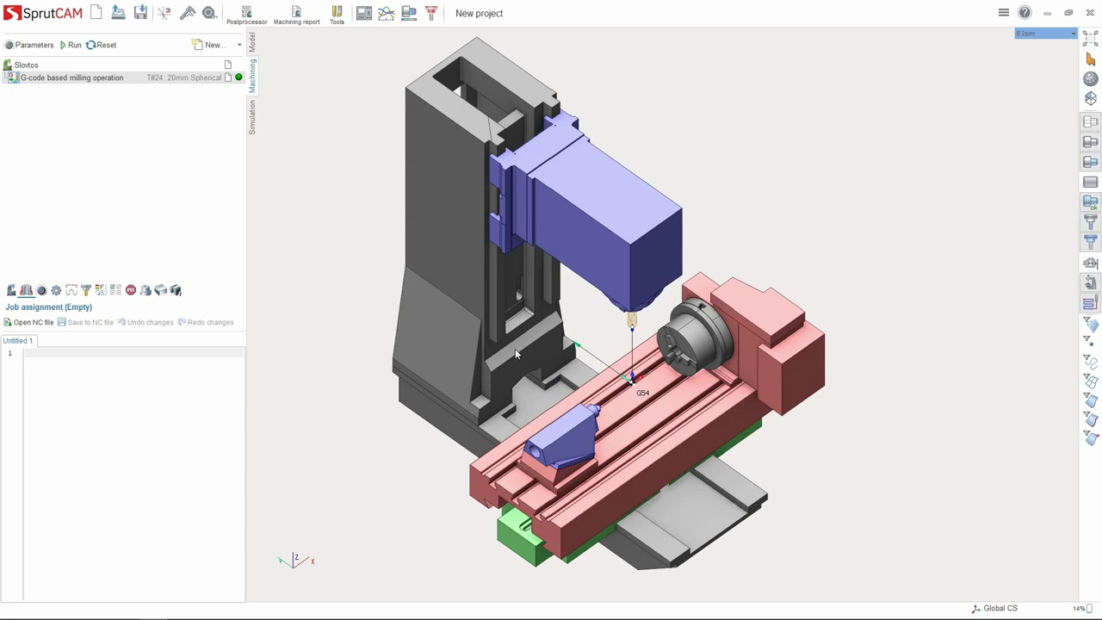
Rename the G-code based milling operation to GOTO.
{"action": "right_click", "coordinate": [82, 82]}
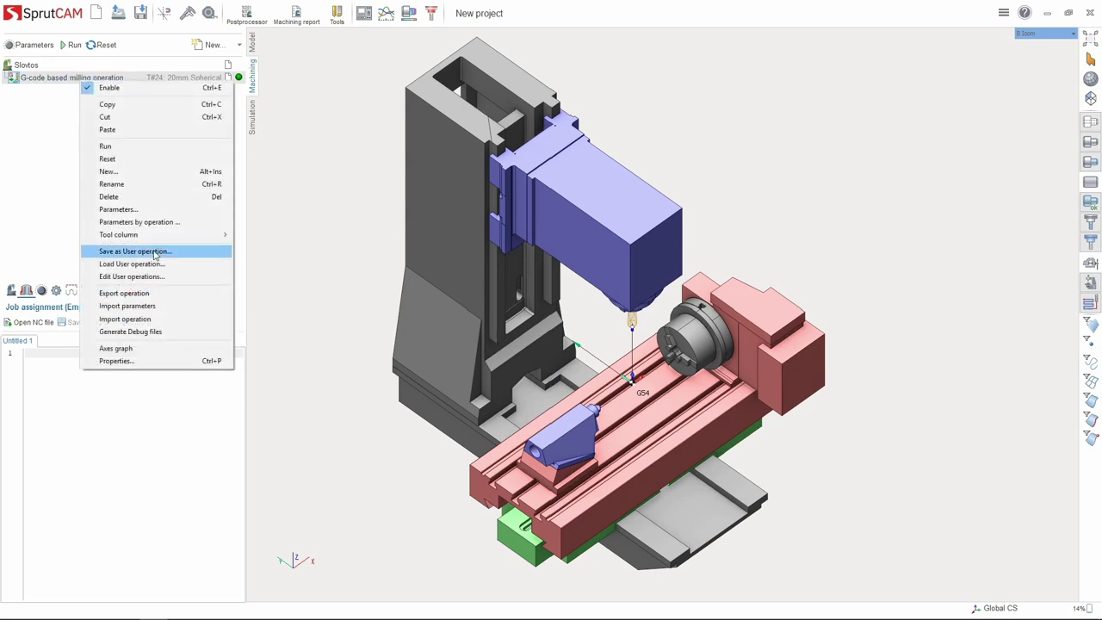
{"action": "left_click", "coordinate": [132, 184]}
{"action": "type", "text": "GOTO"}
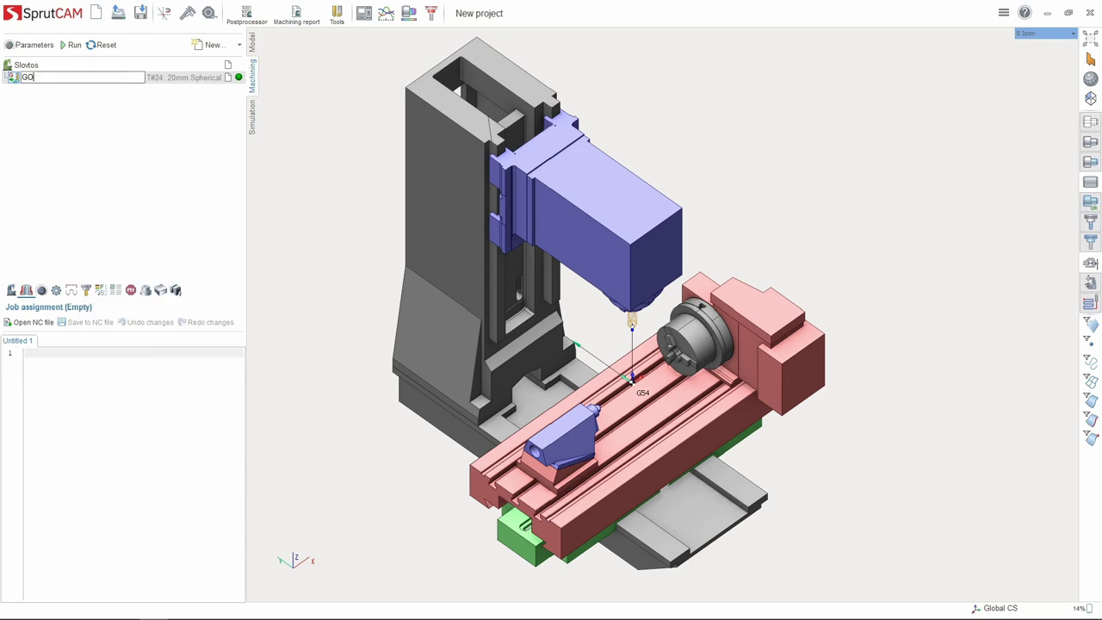
{"action": "key", "text": "Return"}
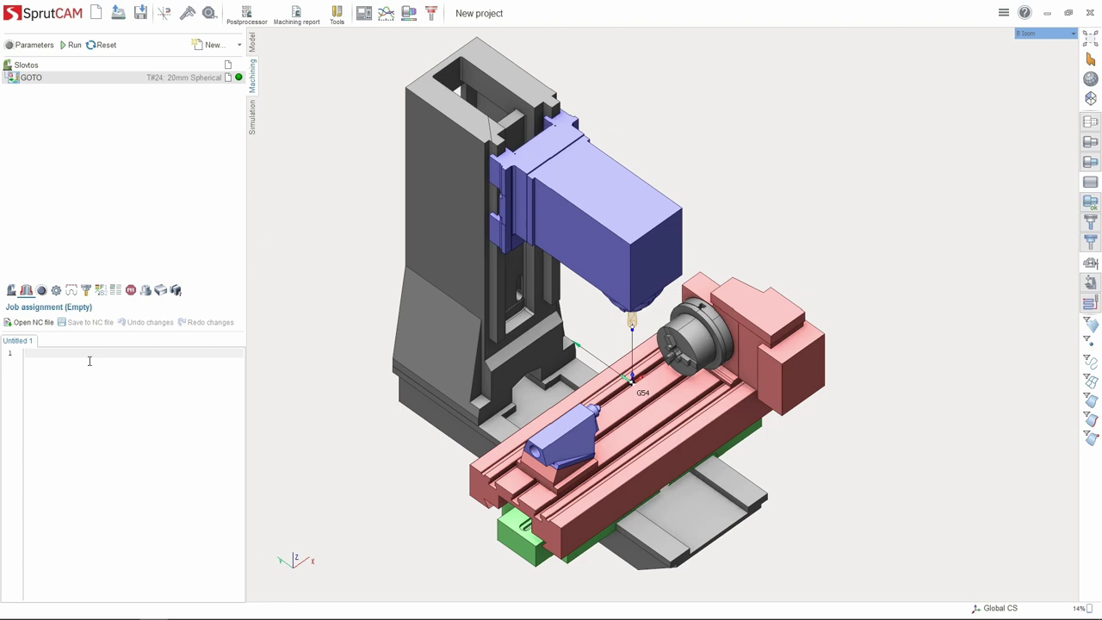
Type the program header lines: (, GOTO, S5000 M3, G0 X0 Y0 Z100, Z0.
{"action": "type", "text": "("}
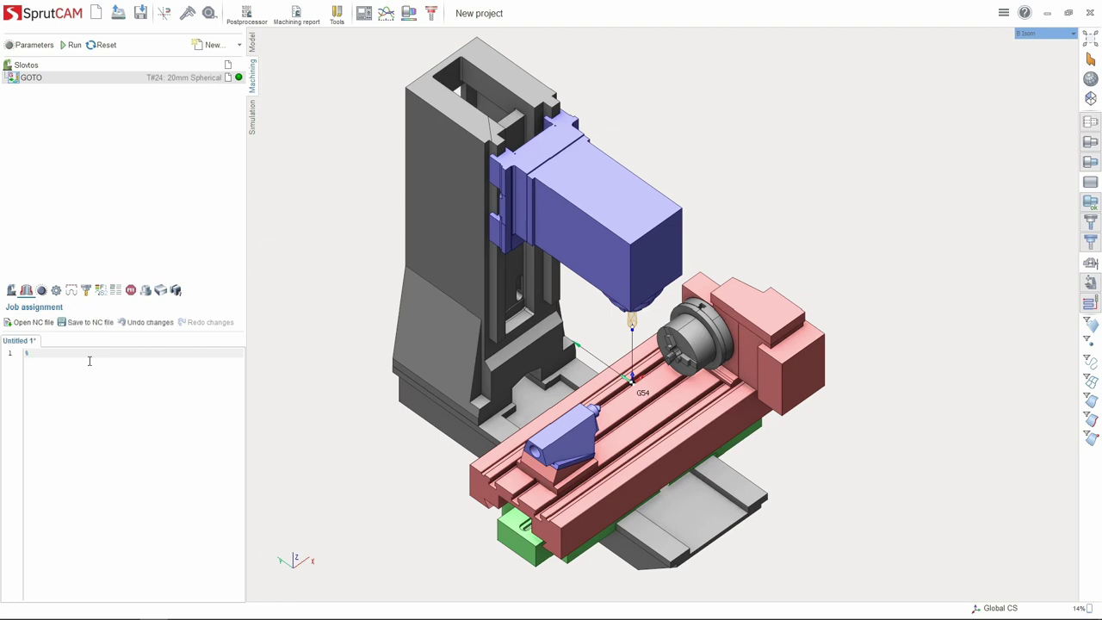
{"action": "key", "text": "Return"}
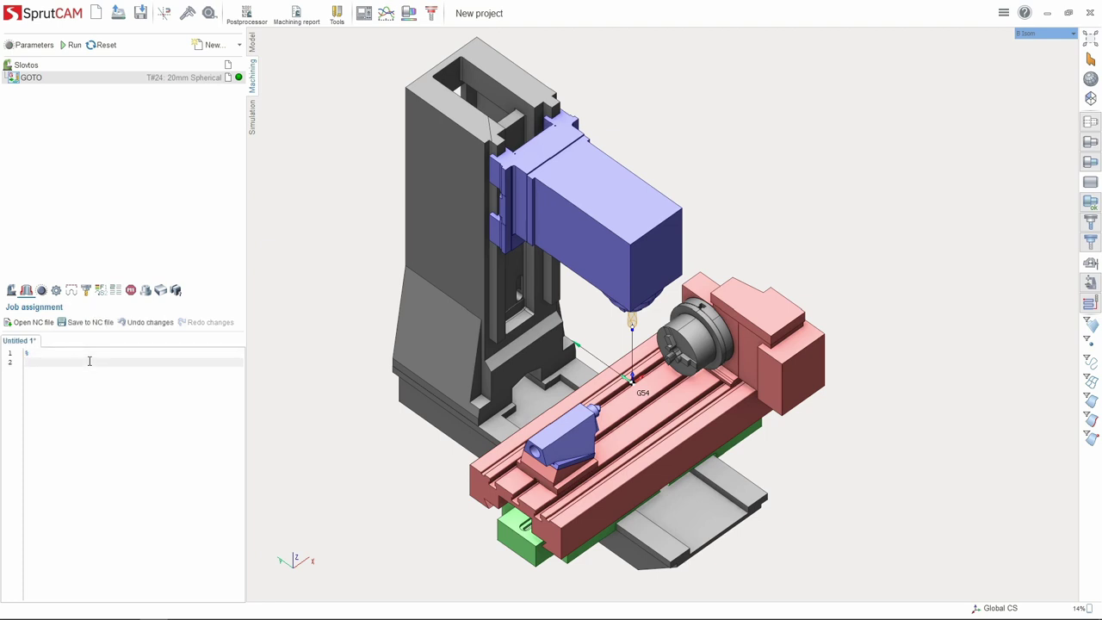
{"action": "type", "text": "GOTO"}
{"action": "key", "text": "Return"}
{"action": "type", "text": "S"}
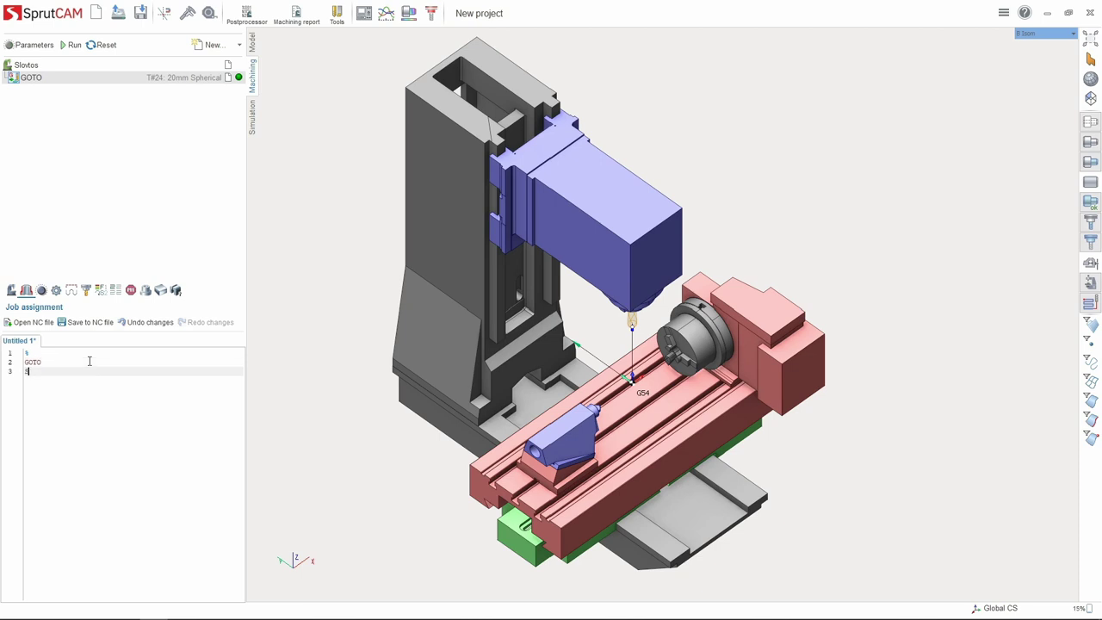
{"action": "type", "text": "5000 M3"}
{"action": "key", "text": "Return"}
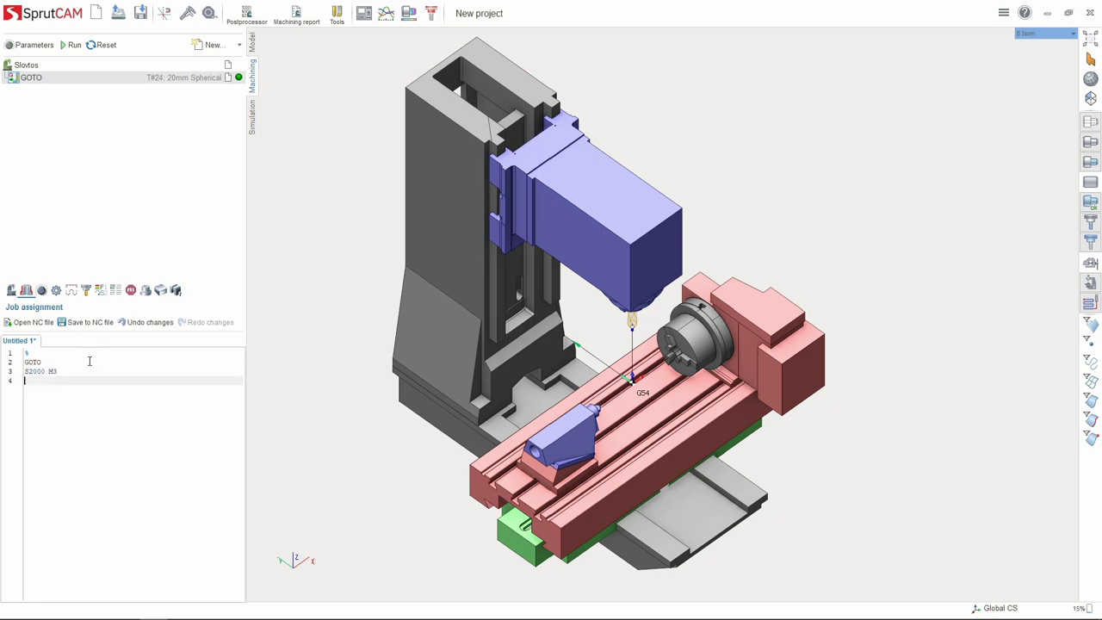
{"action": "type", "text": "G0 X0 Y0 Z100"}
{"action": "key", "text": "Return"}
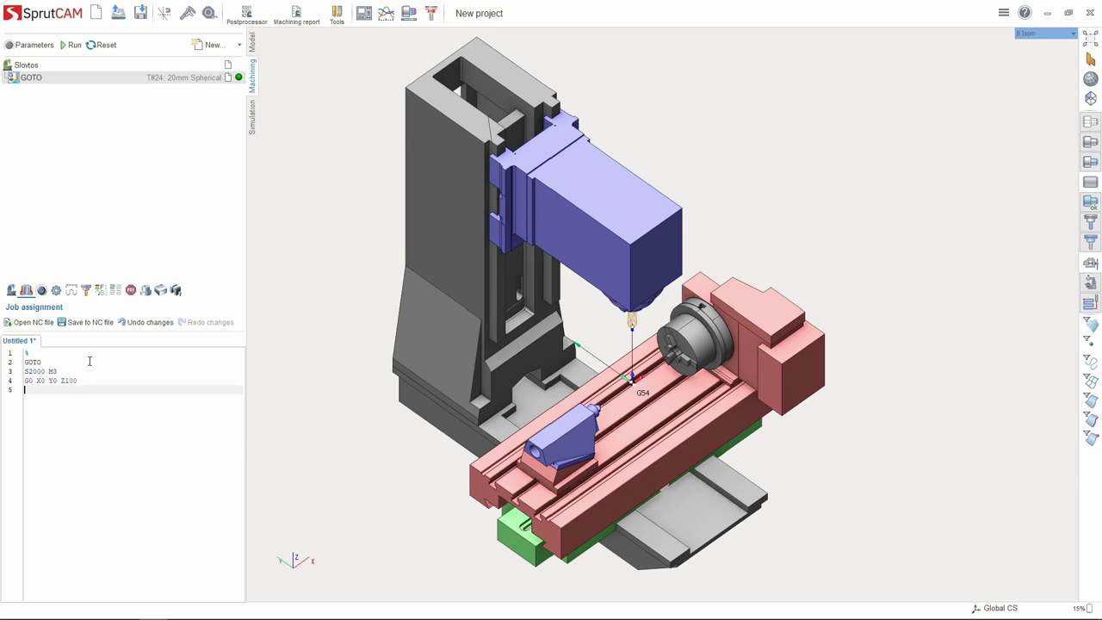
{"action": "type", "text": "Z0"}
{"action": "key", "text": "Return"}
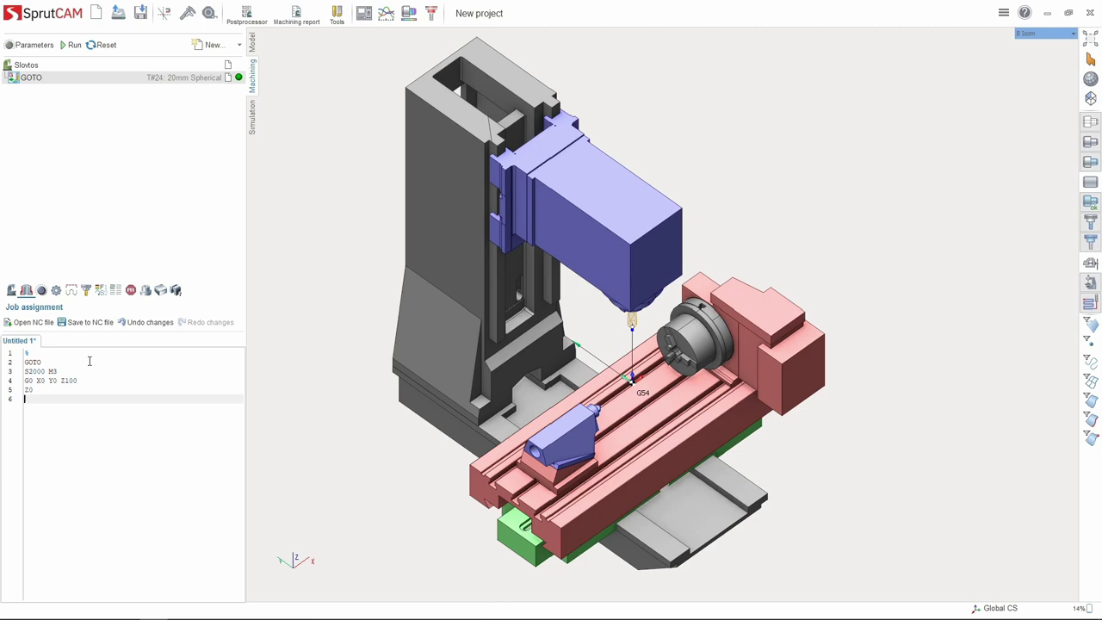
Enter the 100 mm square at F100: G1X100F100, Y100, X0, Y0.
{"action": "type", "text": "G1X100F100"}
{"action": "key", "text": "Return"}
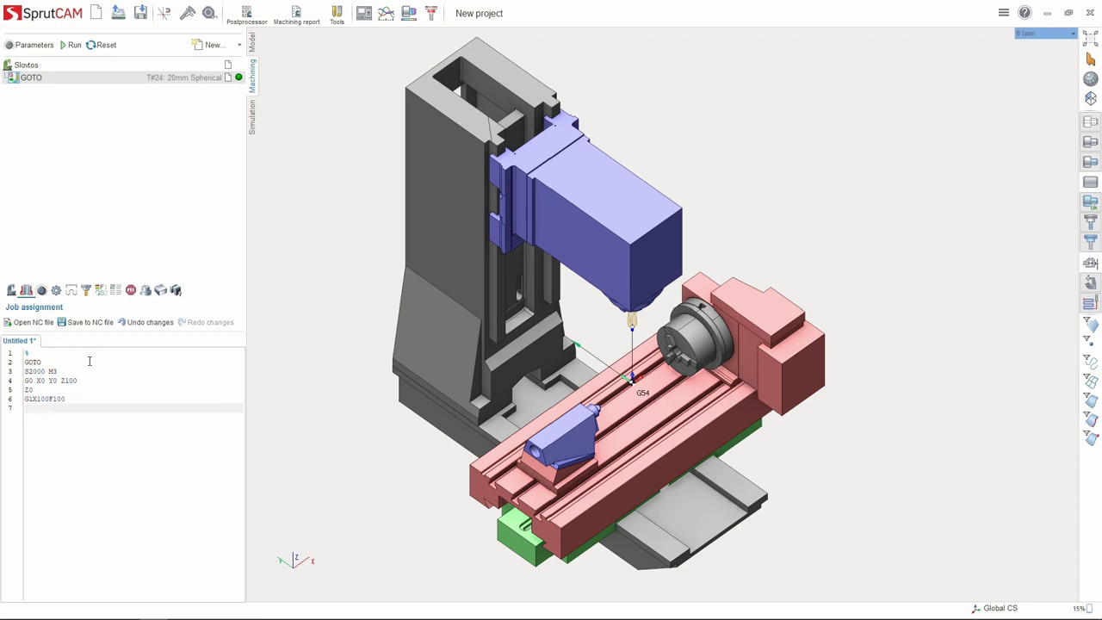
{"action": "type", "text": "Y100"}
{"action": "key", "text": "Return"}
{"action": "type", "text": "X0"}
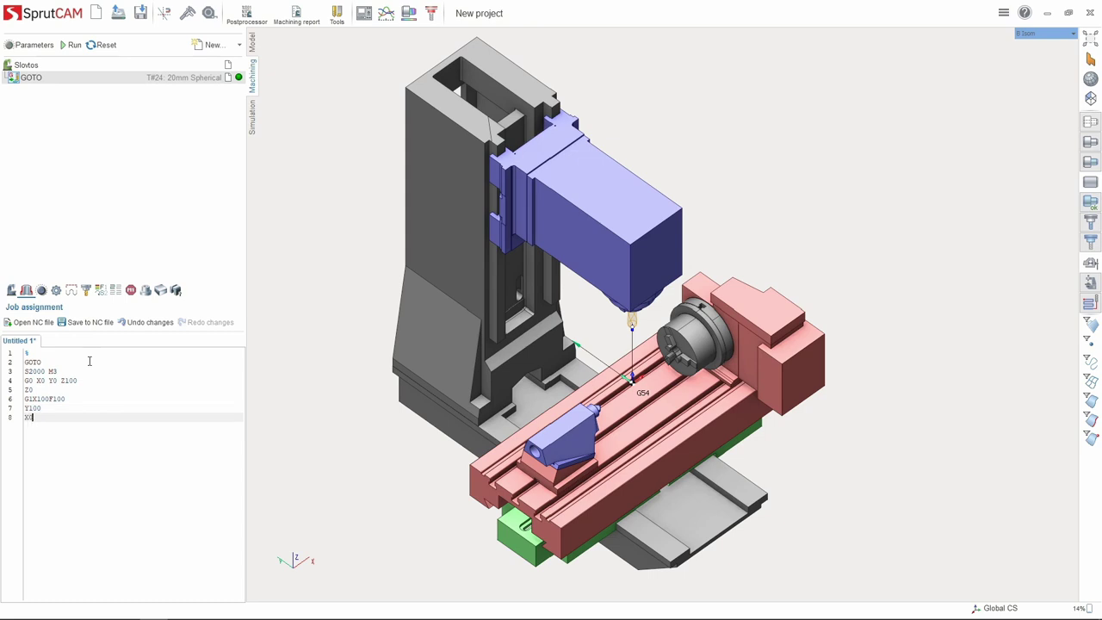
{"action": "key", "text": "Return"}
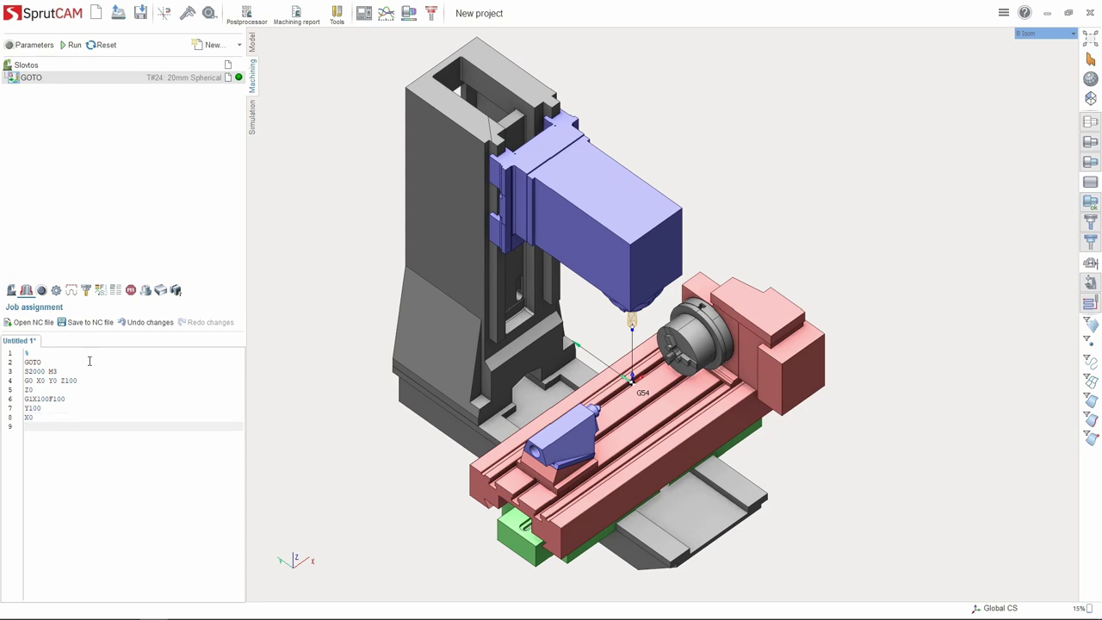
{"action": "type", "text": "Y0"}
{"action": "key", "text": "Return"}
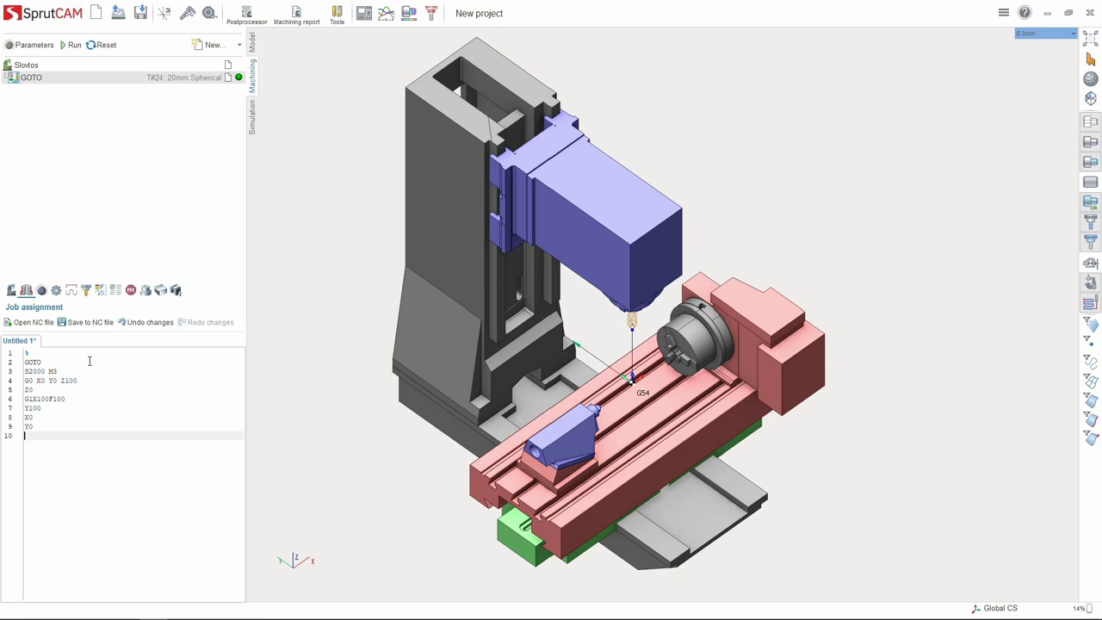
Finish the program with M5, G0Z100 retract, M30 and a closing %.
{"action": "type", "text": "M5"}
{"action": "key", "text": "Return"}
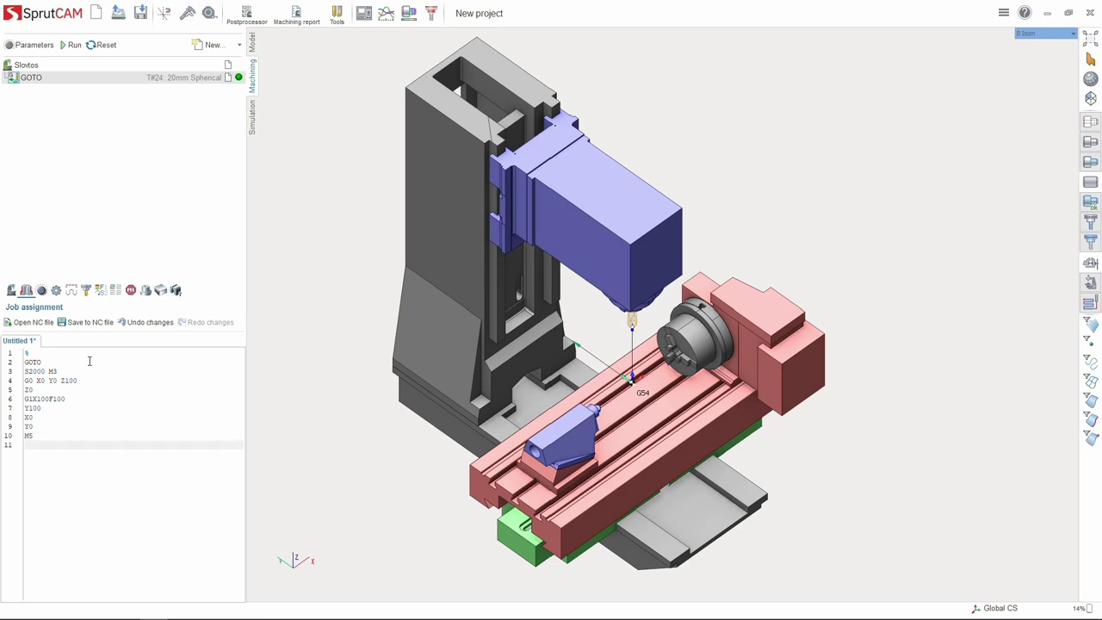
{"action": "type", "text": "G0Z100"}
{"action": "key", "text": "Return"}
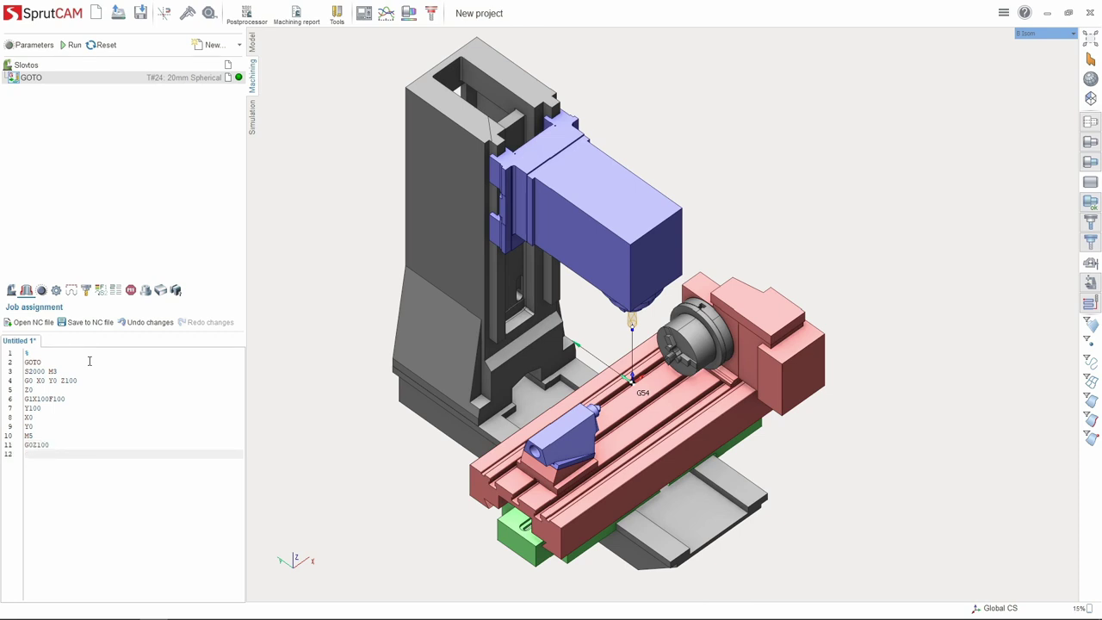
{"action": "type", "text": "M30"}
{"action": "key", "text": "Return"}
{"action": "type", "text": "%"}
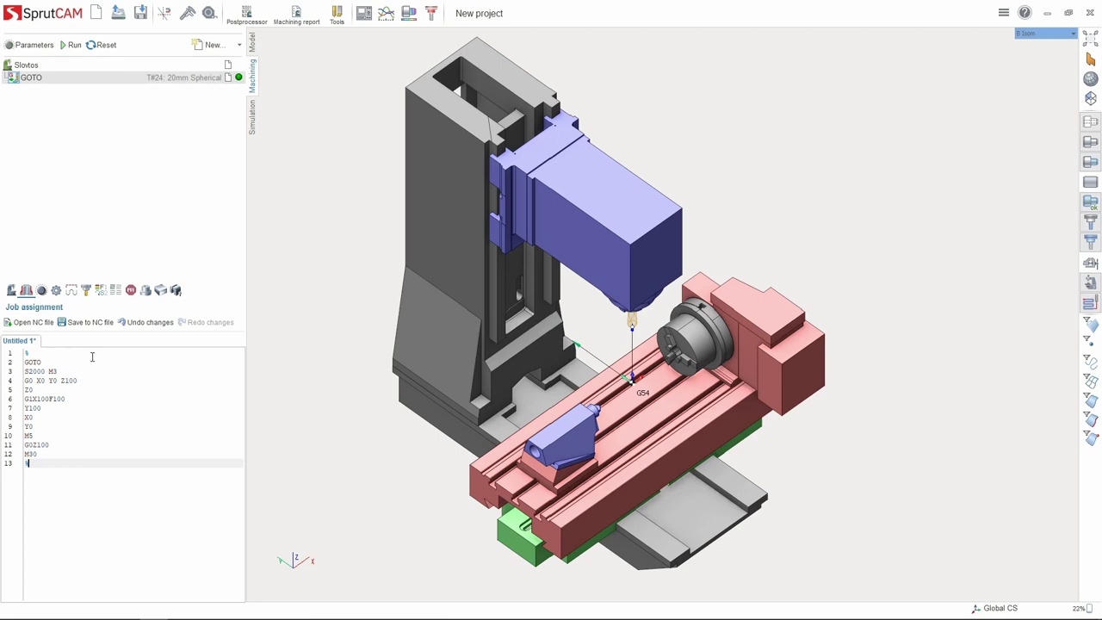
Save the NC program over the existing GOTO file in NC Programs (Common).
{"action": "left_click", "coordinate": [90, 322]}
{"action": "left_click", "coordinate": [107, 339]}
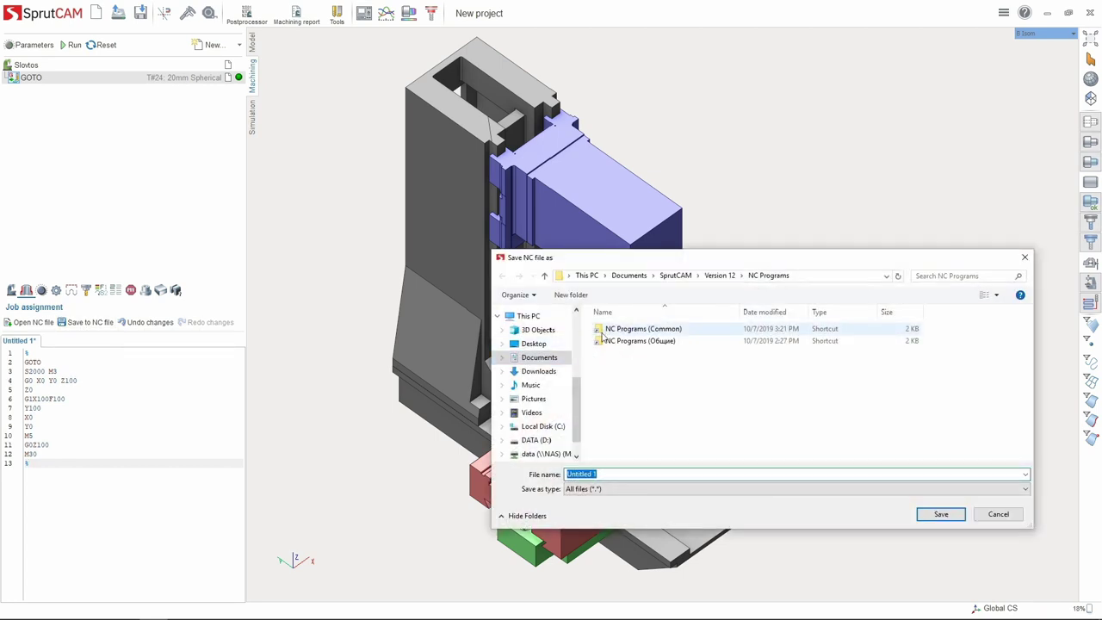
{"action": "double_click", "coordinate": [613, 329]}
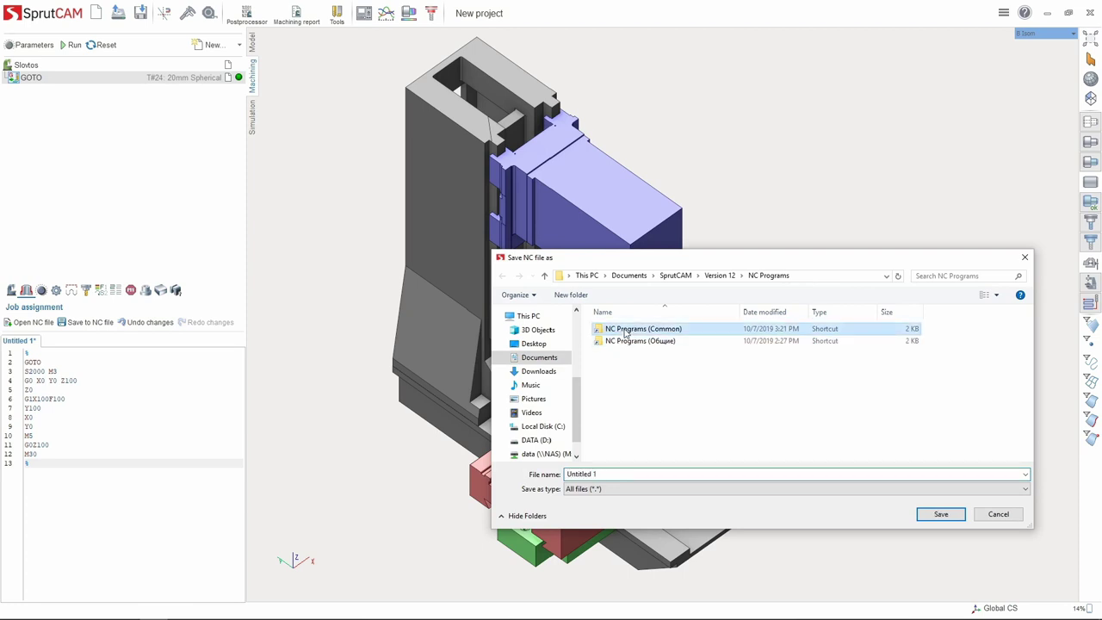
{"action": "left_click", "coordinate": [633, 342]}
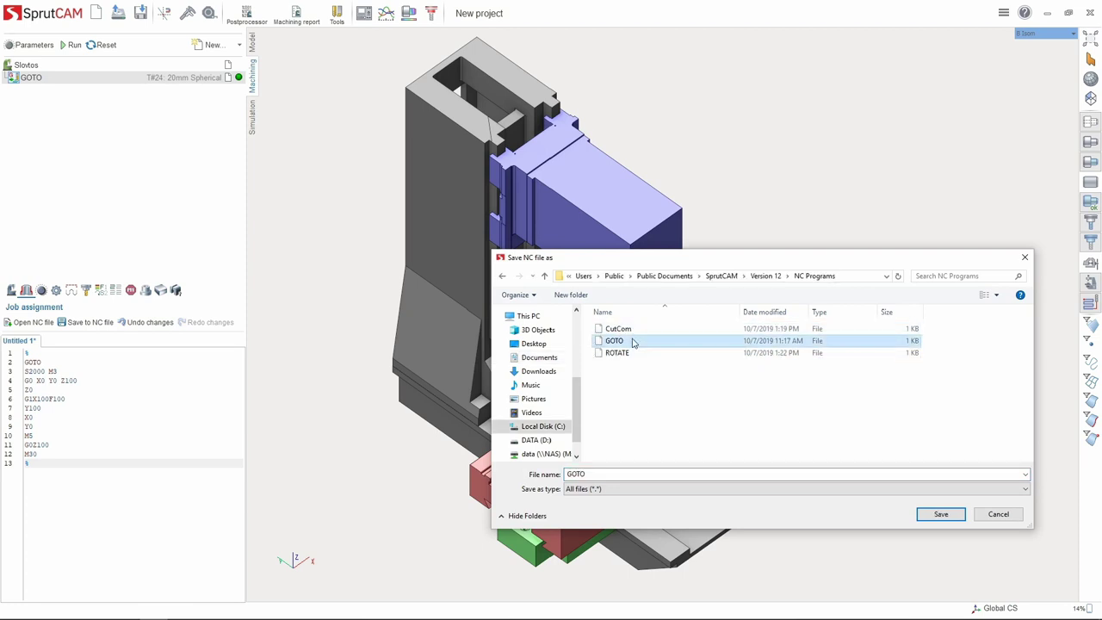
{"action": "double_click", "coordinate": [633, 341]}
{"action": "left_click", "coordinate": [591, 324]}
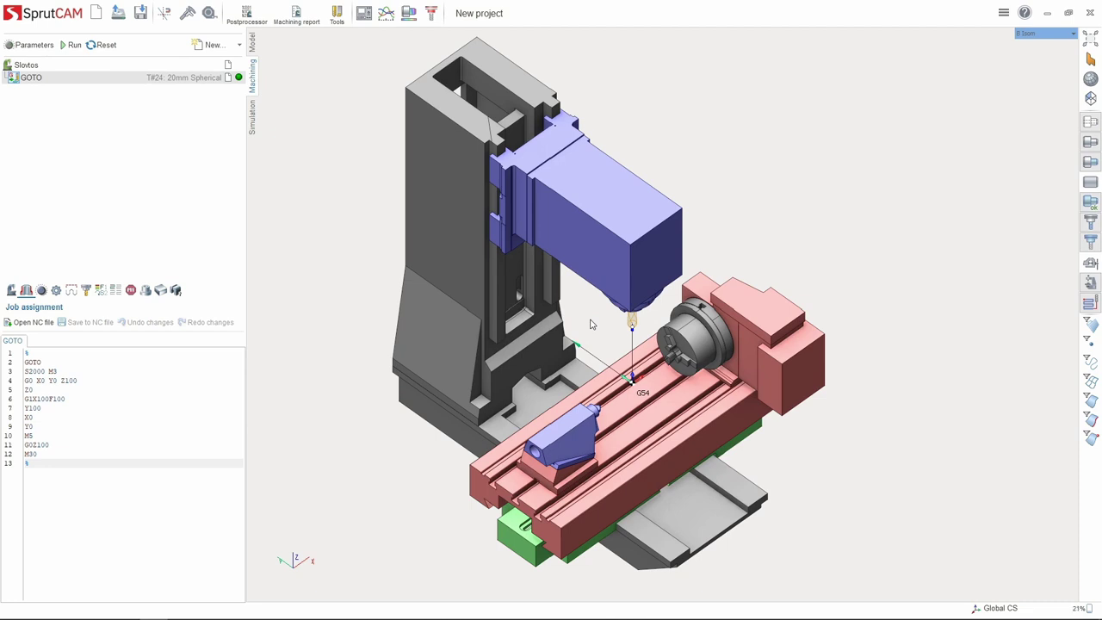
Set the operation's interpreter to Fanuc30i_Mill from the Mill interpreters folder.
{"action": "left_click", "coordinate": [41, 290]}
{"action": "left_click", "coordinate": [240, 320]}
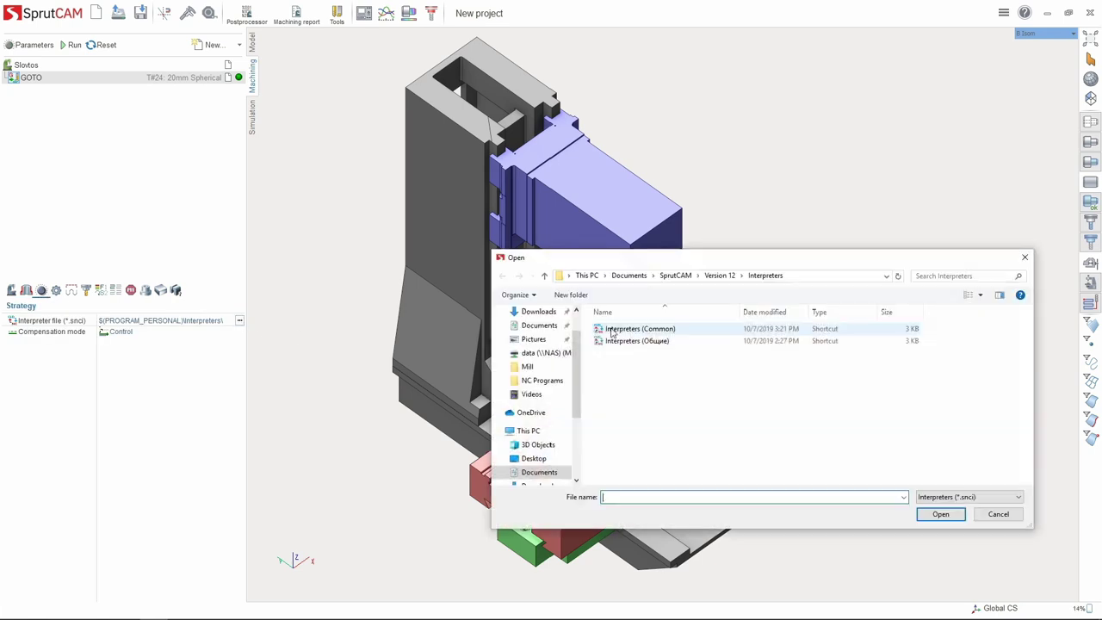
{"action": "double_click", "coordinate": [626, 330]}
{"action": "double_click", "coordinate": [616, 341]}
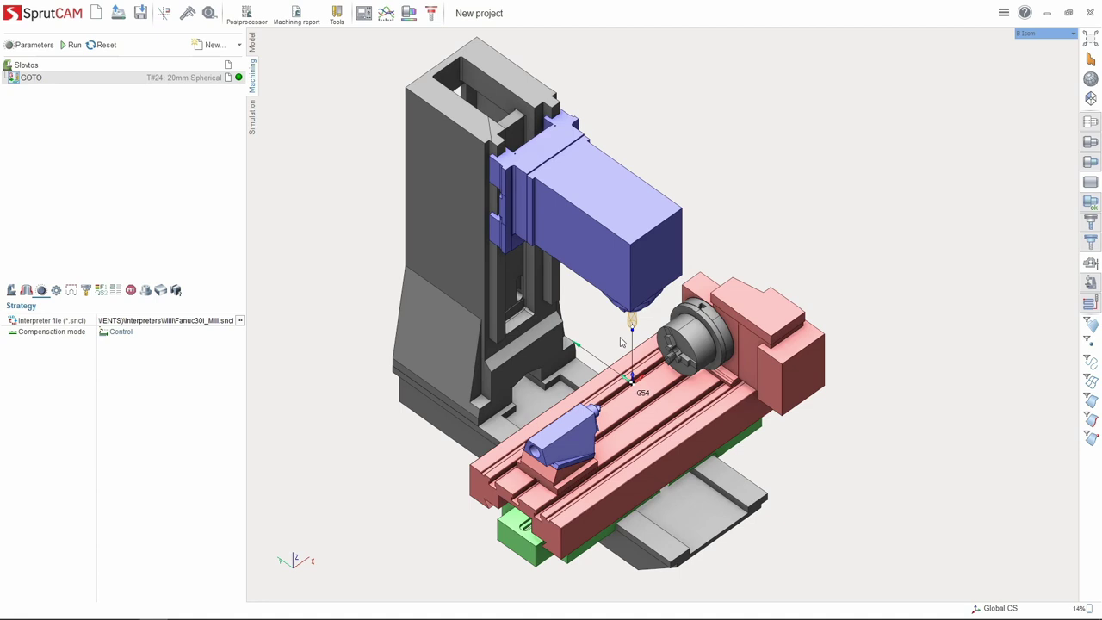
Change the tool type to a cylindrical mill and recalculate the GOTO toolpath.
{"action": "left_click", "coordinate": [86, 290]}
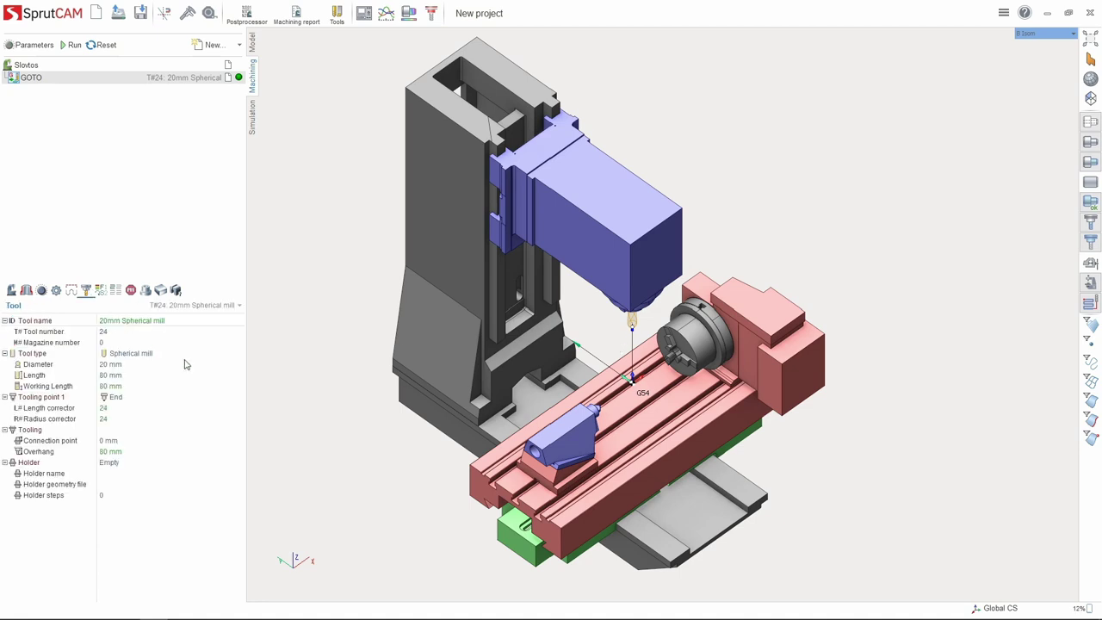
{"action": "left_click", "coordinate": [156, 357]}
{"action": "left_click", "coordinate": [129, 381]}
{"action": "left_click", "coordinate": [74, 50]}
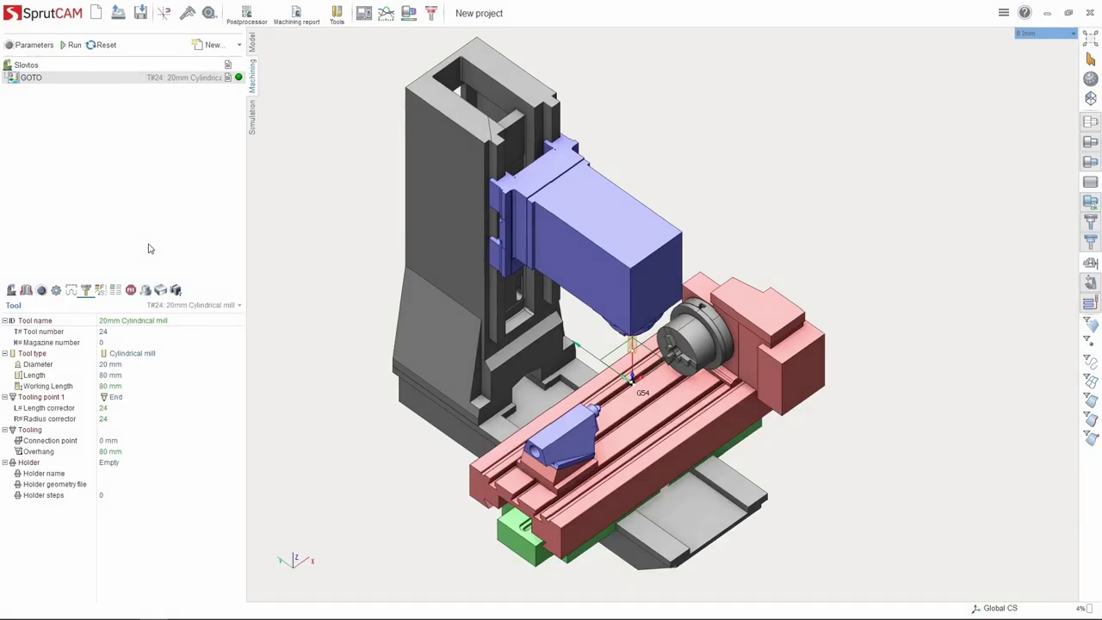
Copy and paste the GOTO operation to create a duplicate GOTO2.
{"action": "right_click", "coordinate": [127, 80]}
{"action": "left_click", "coordinate": [152, 101]}
{"action": "right_click", "coordinate": [110, 78]}
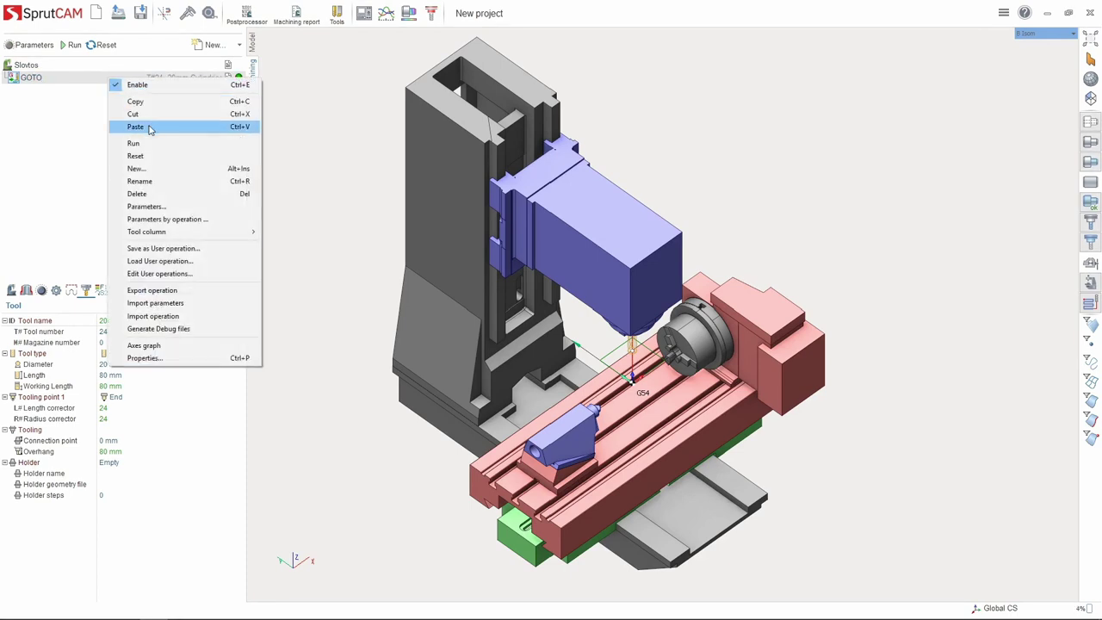
{"action": "left_click", "coordinate": [147, 127]}
Rename the duplicated GOTO2 operation to ROTATE.
{"action": "left_click", "coordinate": [62, 91]}
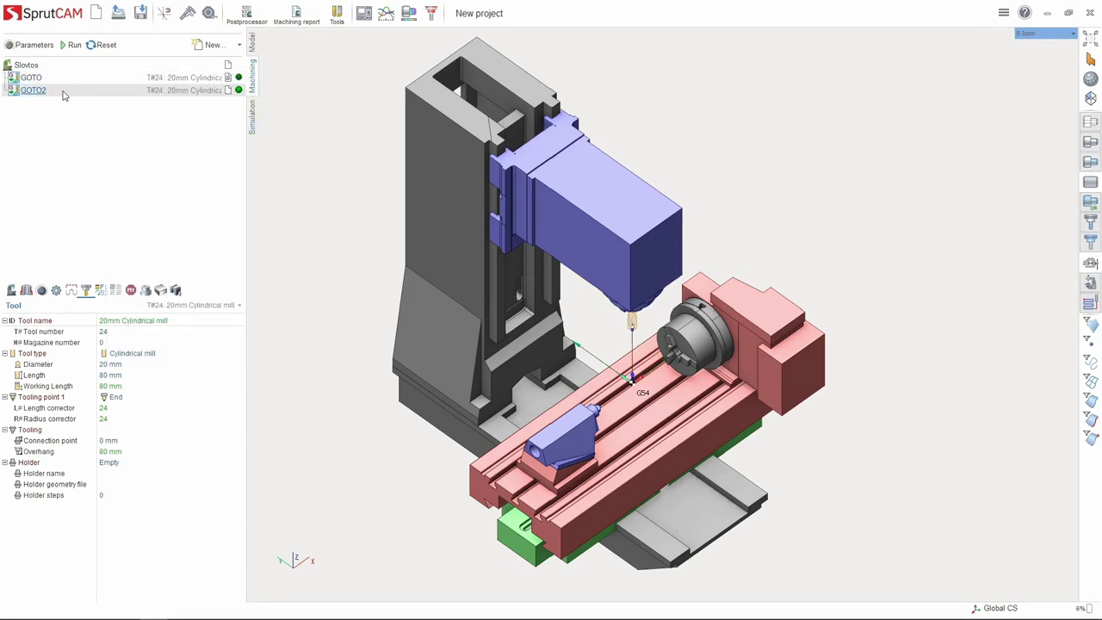
{"action": "right_click", "coordinate": [63, 93]}
{"action": "left_click", "coordinate": [132, 196]}
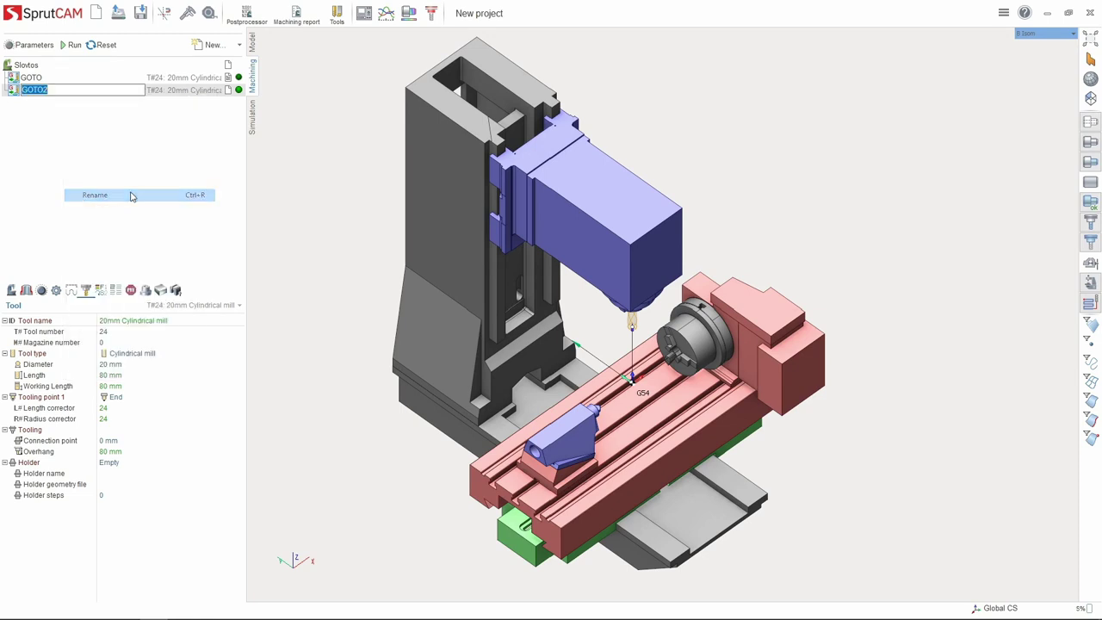
{"action": "type", "text": "ROTAT"}
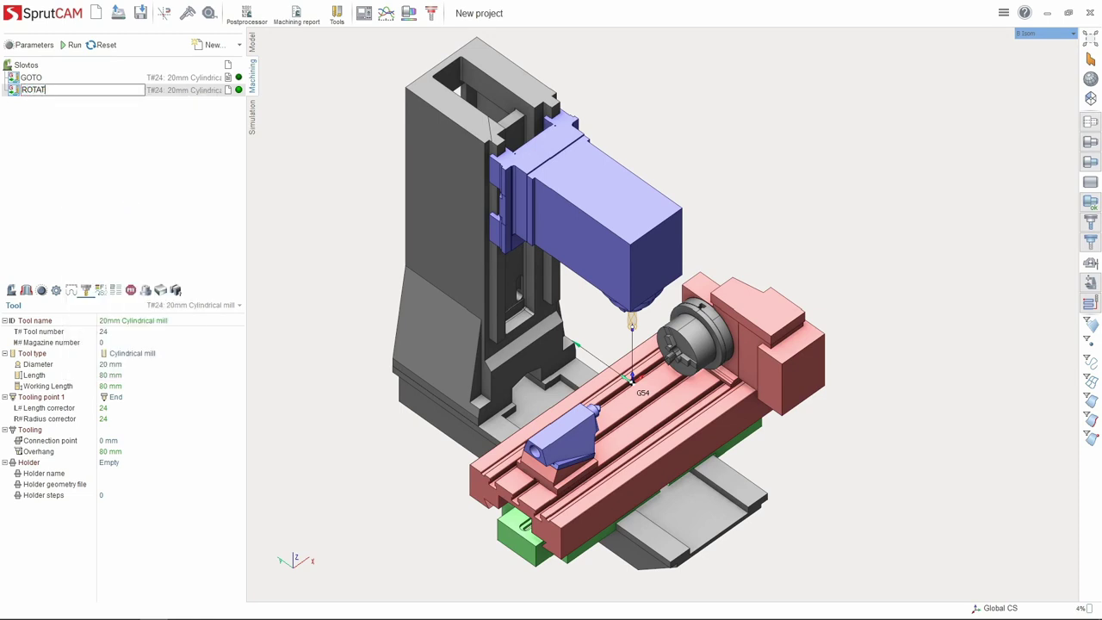
{"action": "type", "text": "E"}
{"action": "key", "text": "Return"}
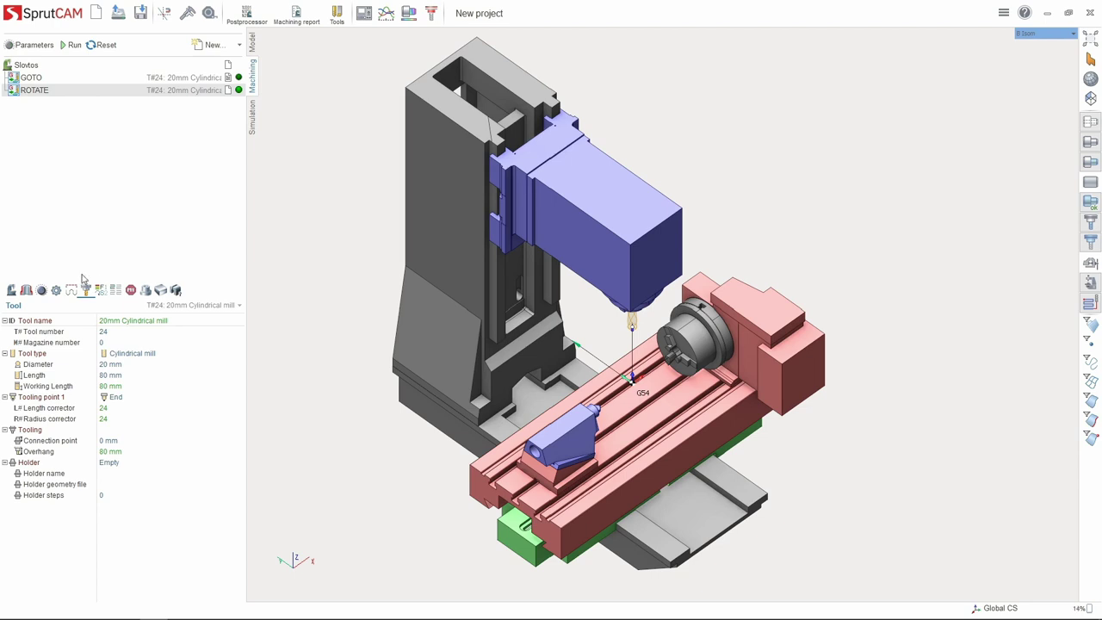
Replace GOTO on line 2 with ROTATE and add a new A90 line below it.
{"action": "left_click", "coordinate": [42, 290]}
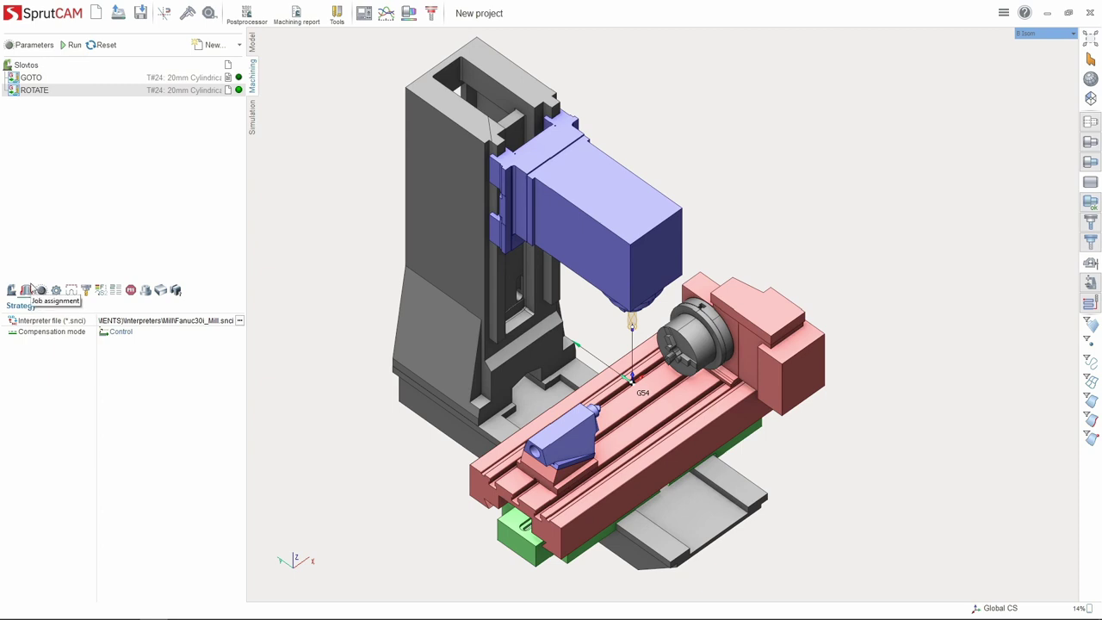
{"action": "left_click", "coordinate": [26, 291]}
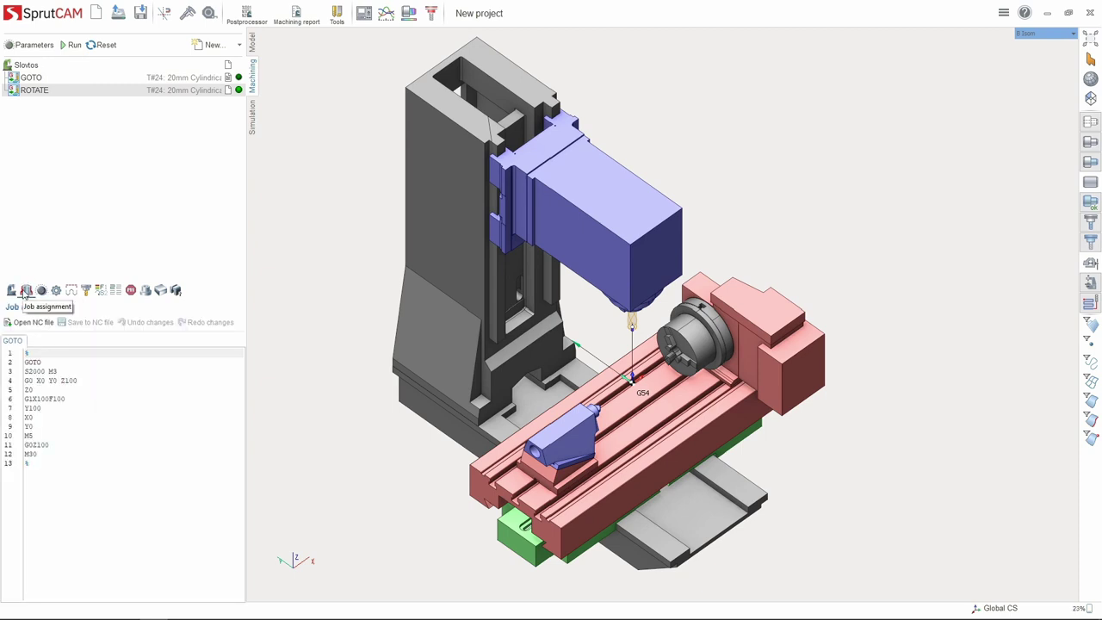
{"action": "double_click", "coordinate": [31, 365]}
{"action": "type", "text": "ROTATE"}
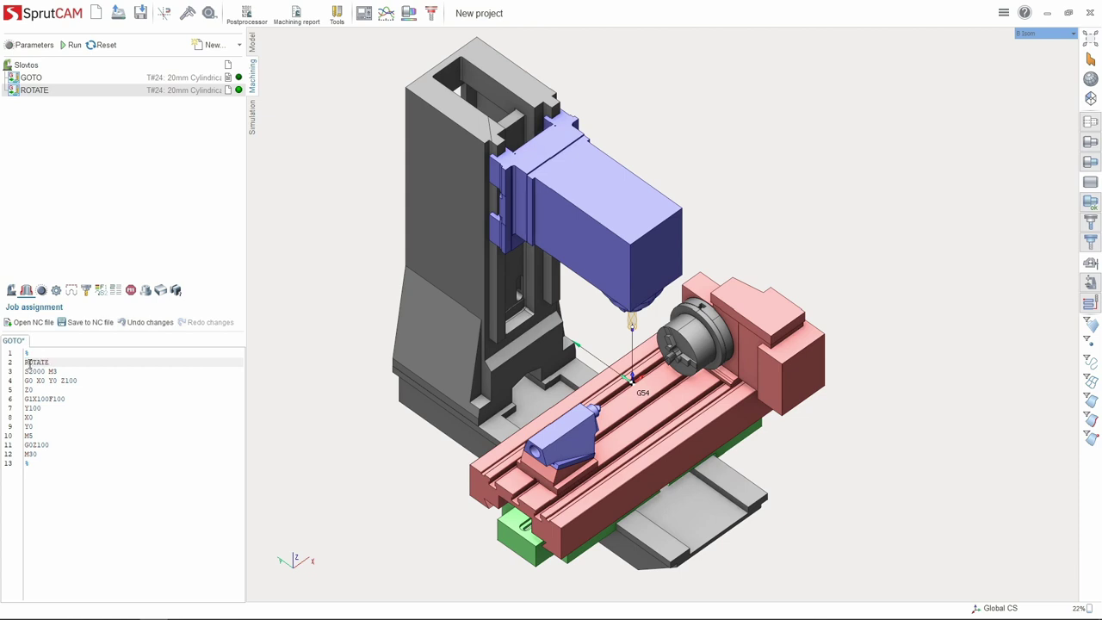
{"action": "key", "text": "Return"}
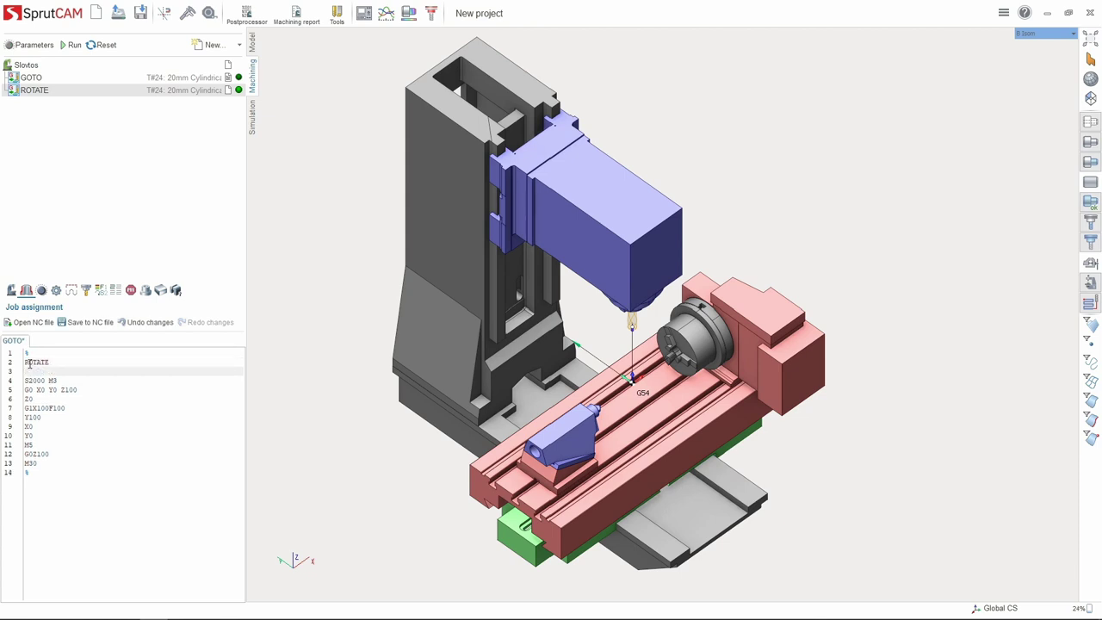
{"action": "type", "text": "A90"}
Test undo and redo of the NC text edit with Ctrl+Z and Ctrl+Shift+Z.
{"action": "key", "text": "Escape"}
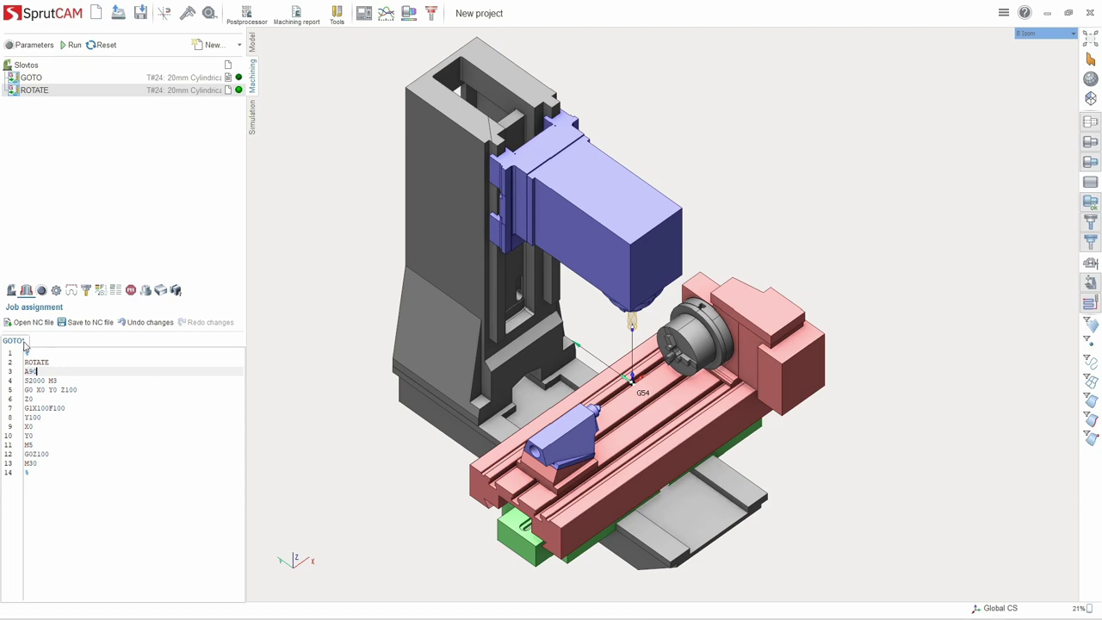
{"action": "left_click", "coordinate": [63, 372]}
{"action": "key", "text": "ctrl+z"}
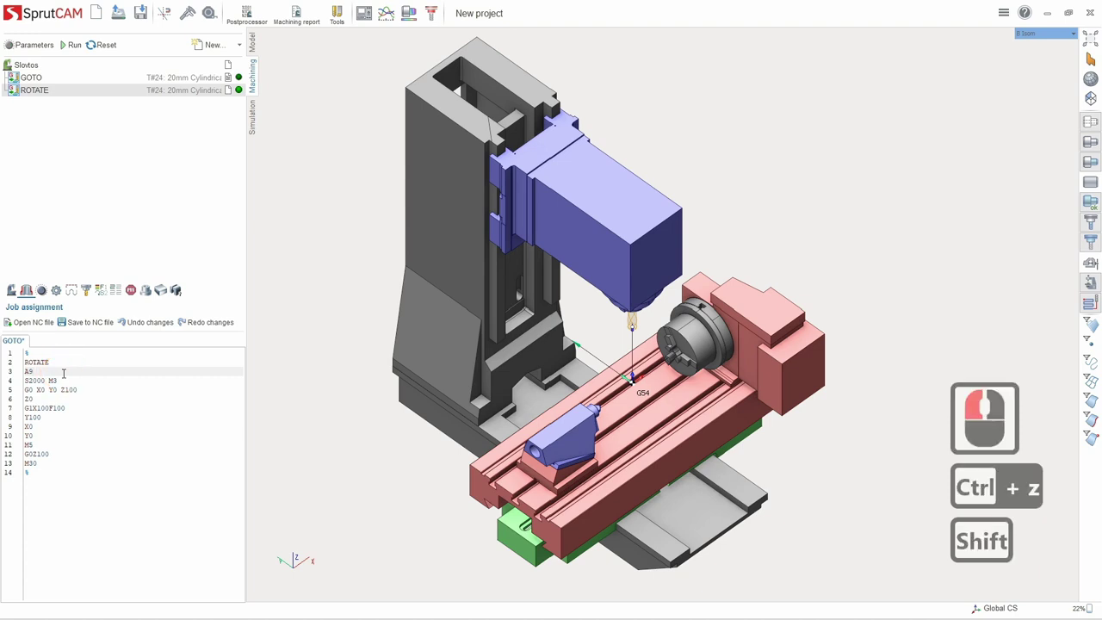
{"action": "key", "text": "ctrl+shift+z"}
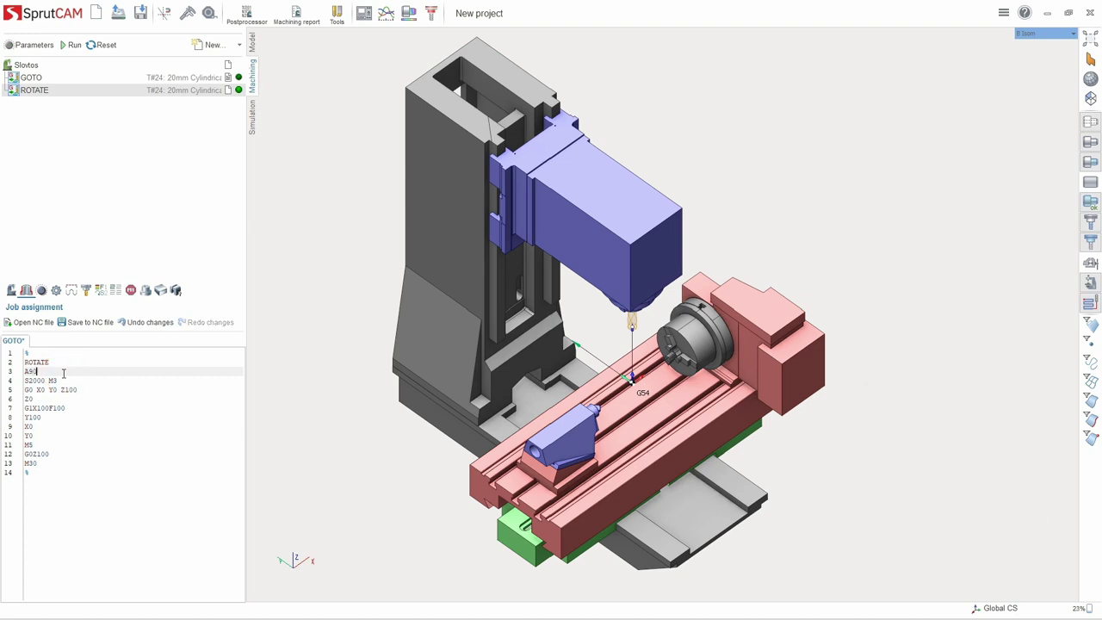
{"action": "key", "text": "Home"}
{"action": "key", "text": "Up"}
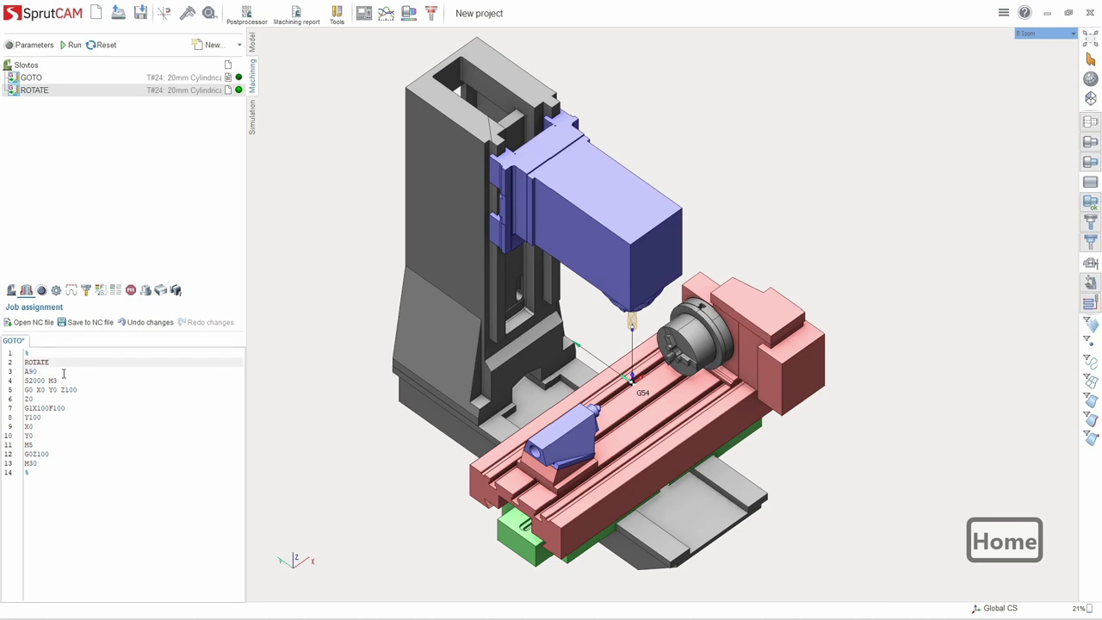
{"action": "key", "text": "End"}
{"action": "key", "text": "Up"}
{"action": "key", "text": "Down"}
{"action": "key", "text": "Down"}
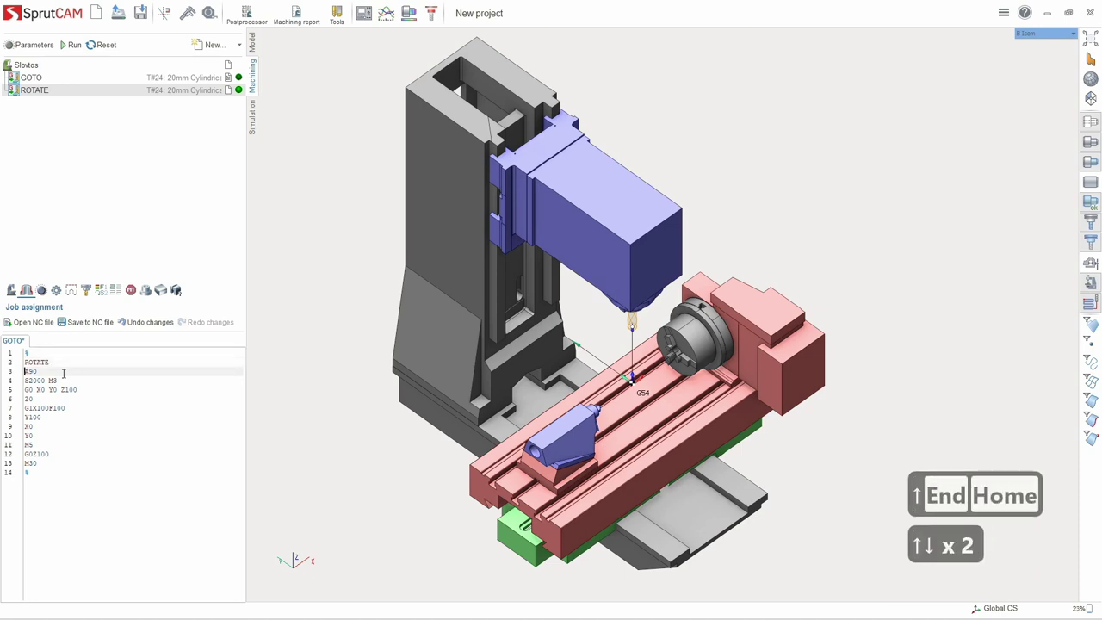
{"action": "key", "text": "shift"}
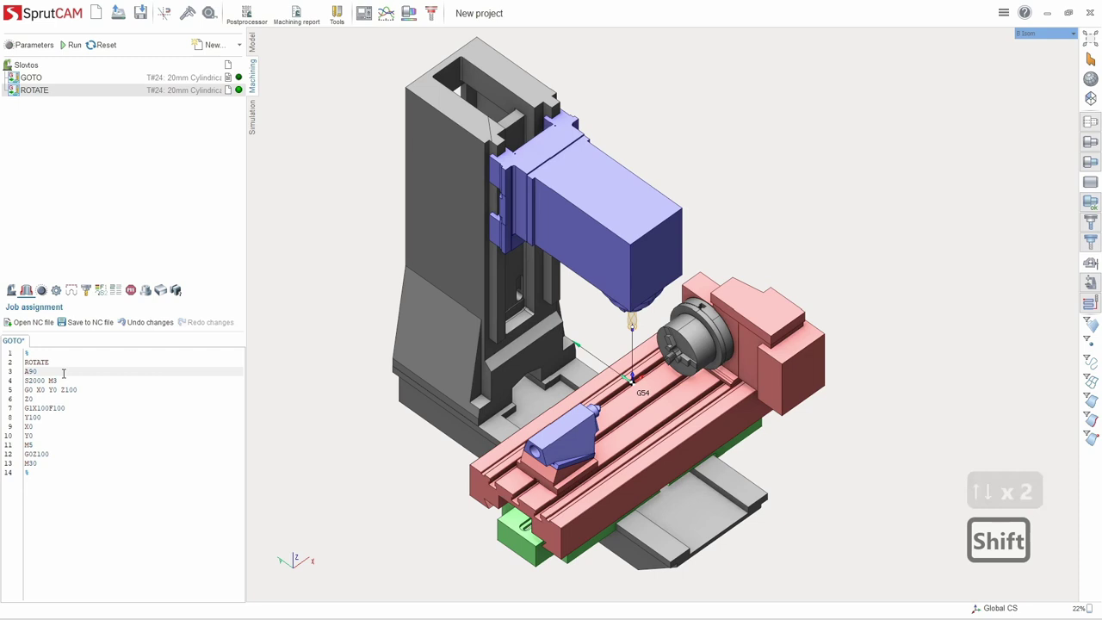
{"action": "key", "text": "shift+Right"}
{"action": "key", "text": "shift+Right"}
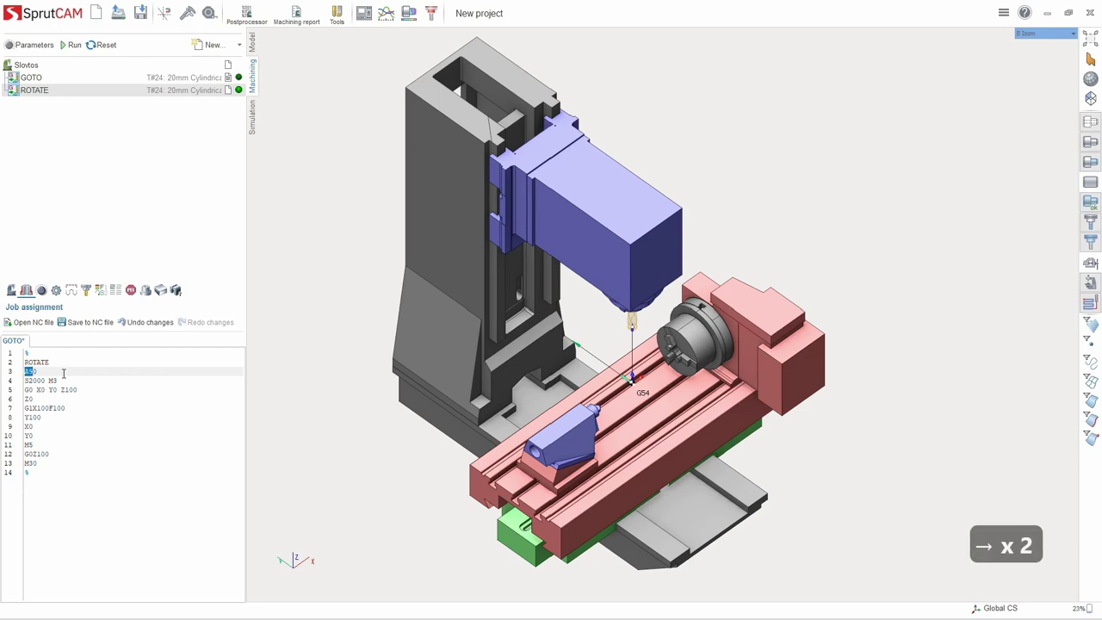
{"action": "key", "text": "ctrl+shift+Right"}
{"action": "key", "text": "shift+Left"}
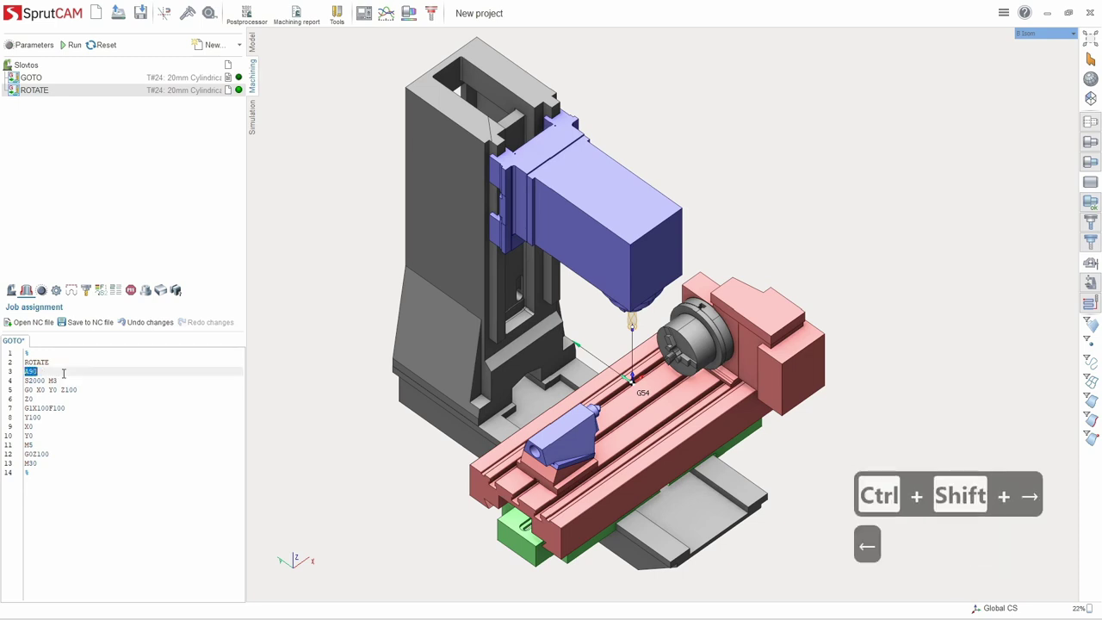
{"action": "key", "text": "ctrl+c"}
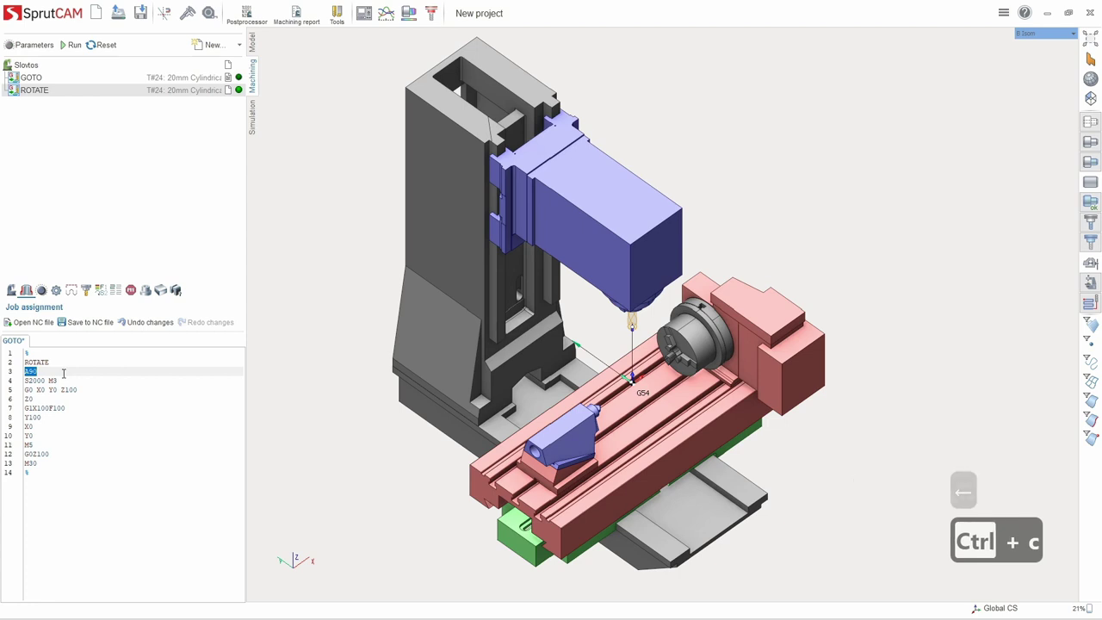
{"action": "key", "text": "Down"}
{"action": "key", "text": "Down"}
{"action": "key", "text": "Down"}
{"action": "key", "text": "Down"}
{"action": "key", "text": "Down"}
{"action": "key", "text": "Down"}
{"action": "key", "text": "Down"}
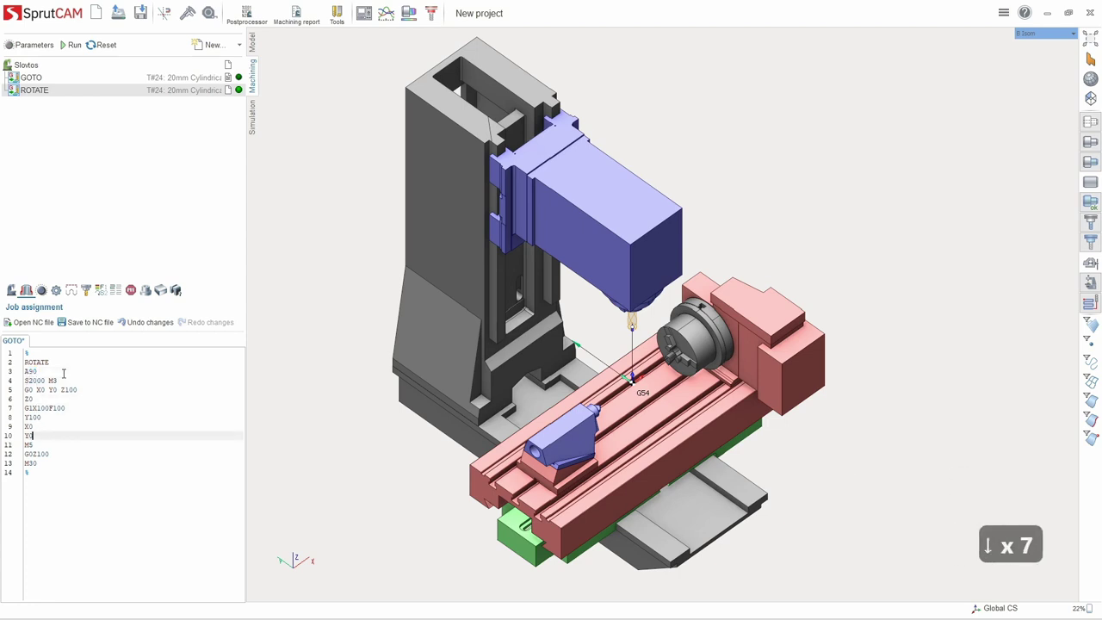
{"action": "key", "text": "Return"}
{"action": "key", "text": "ctrl+v"}
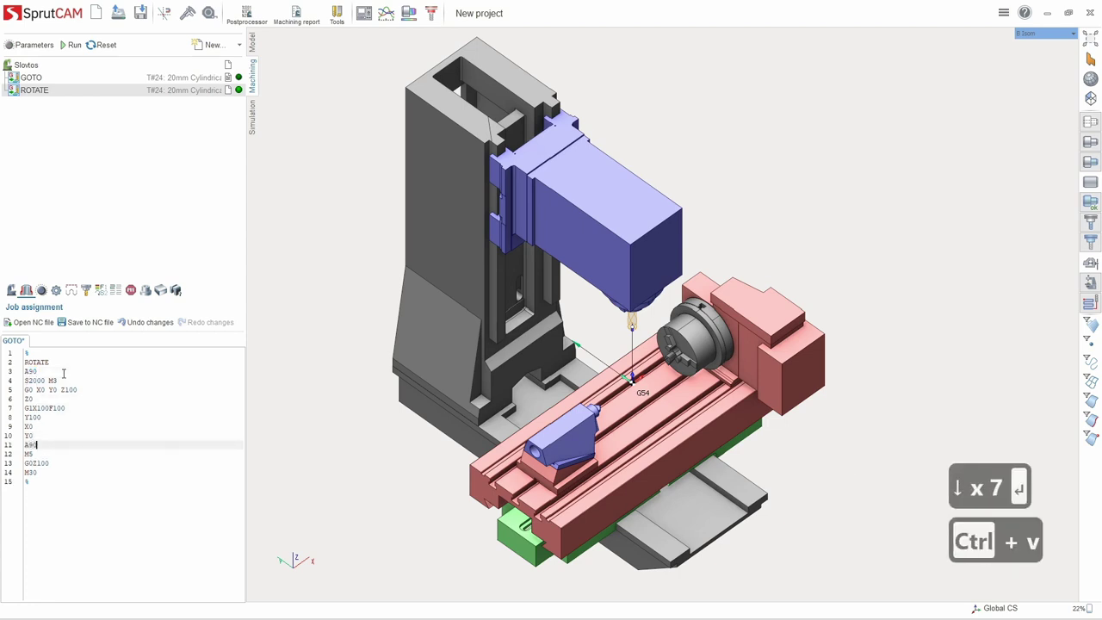
{"action": "key", "text": "shift+Home"}
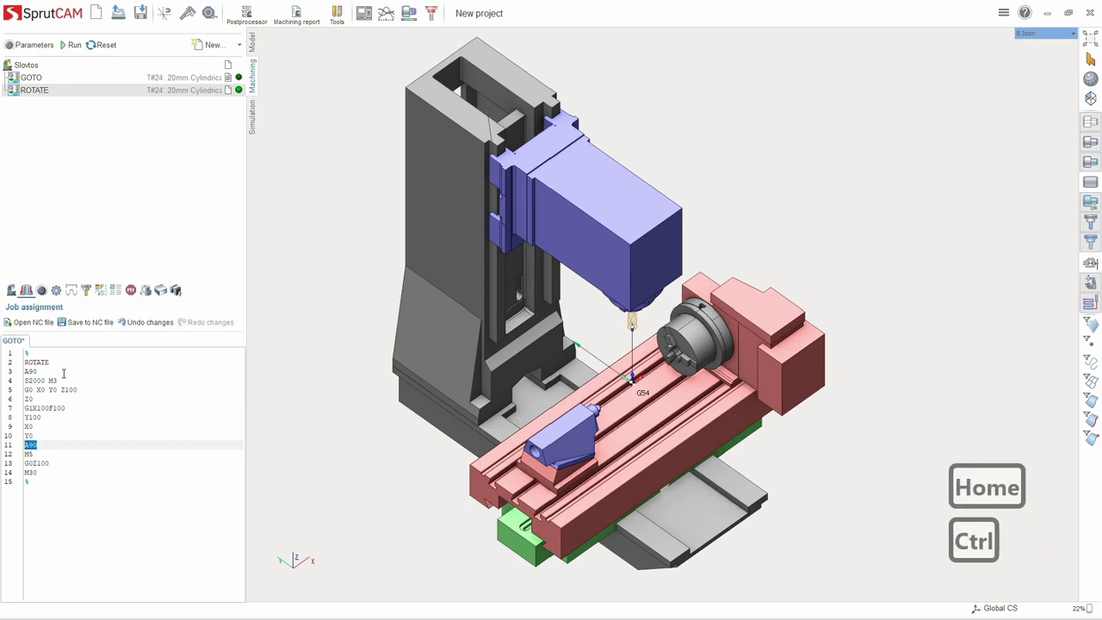
{"action": "key", "text": "ctrl+x"}
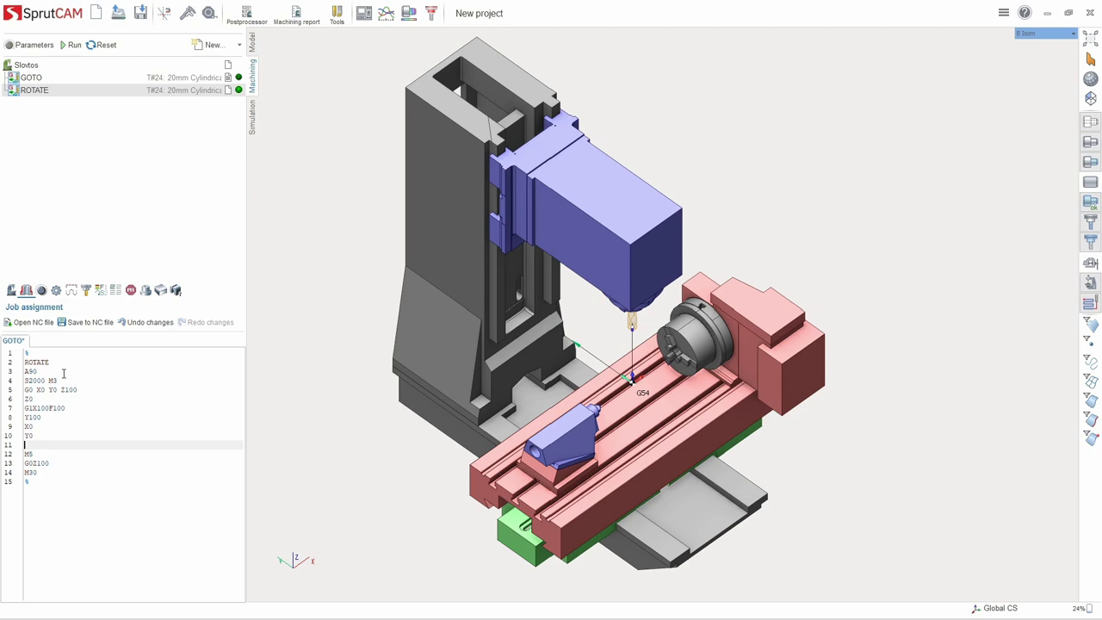
{"action": "key", "text": "Delete"}
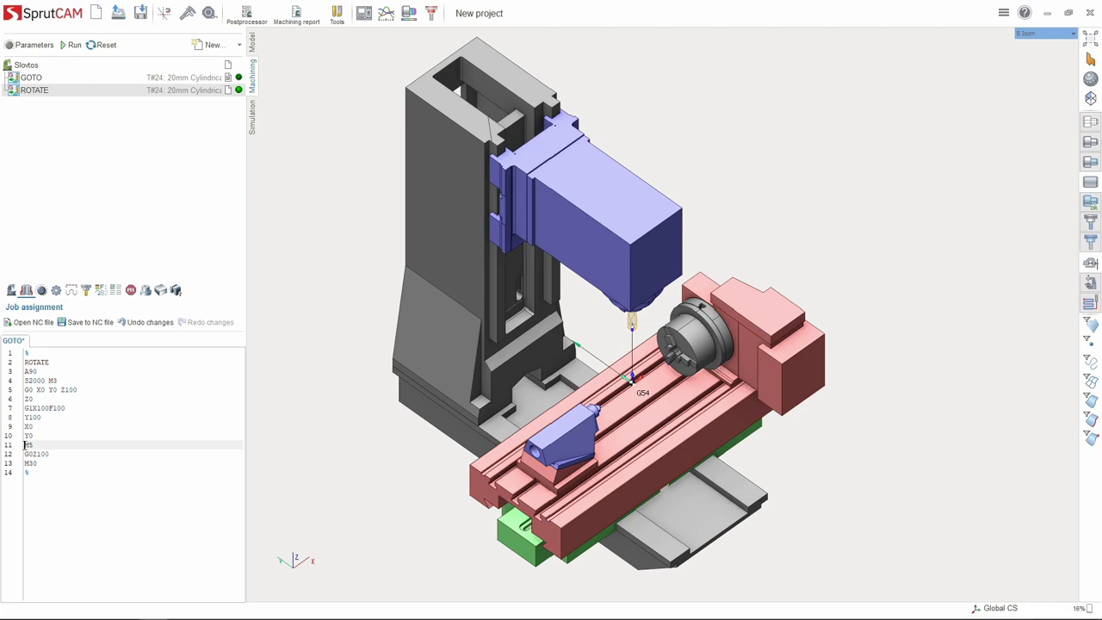
{"action": "left_click", "coordinate": [142, 323]}
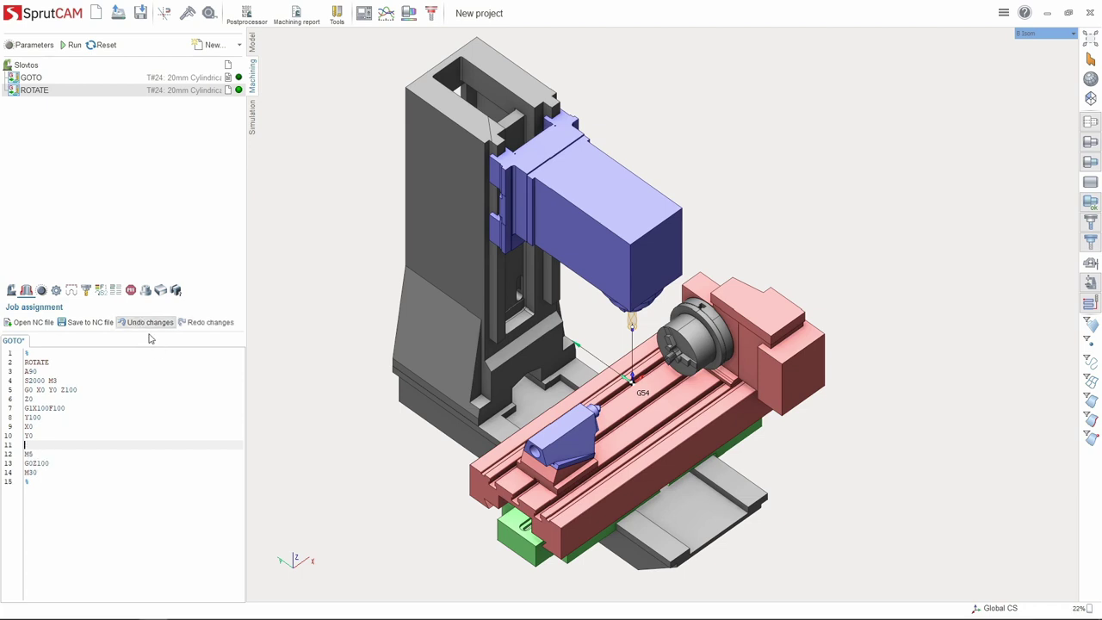
{"action": "left_click", "coordinate": [195, 329]}
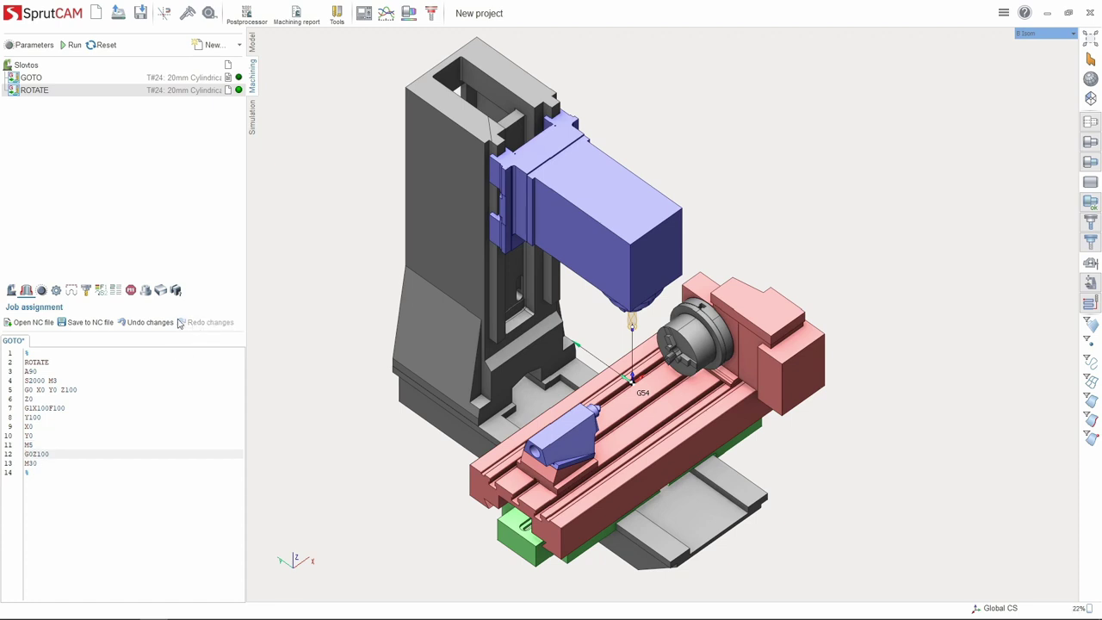
{"action": "key", "text": "alt+Tab"}
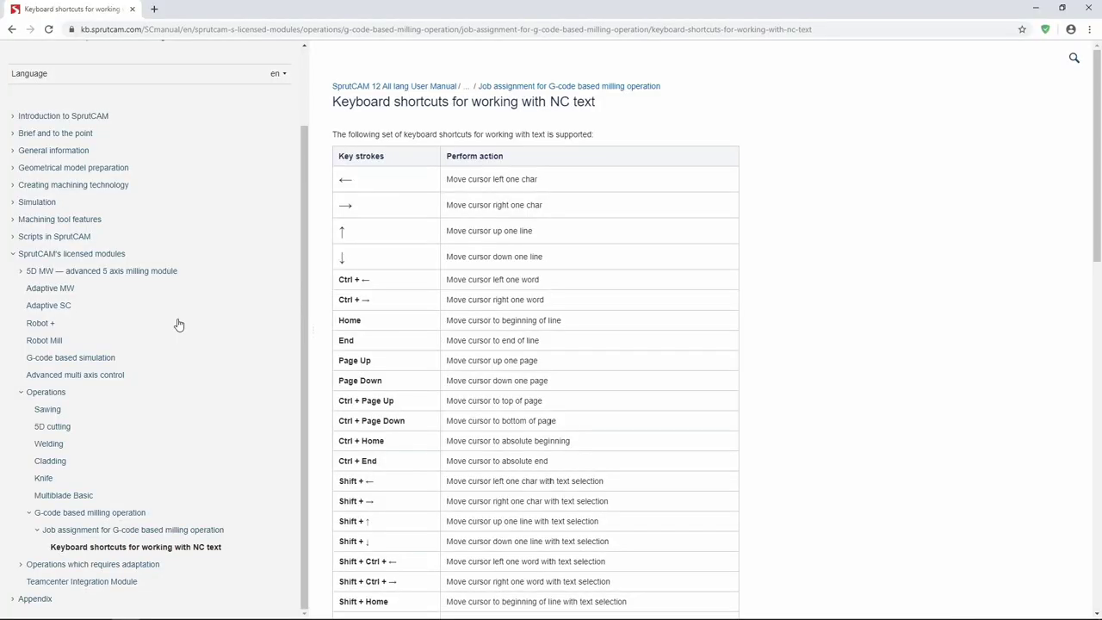
Leave the keyboard shortcuts page and return to SprutCAM's ROTATE NC program.
{"action": "key", "text": "alt+Tab"}
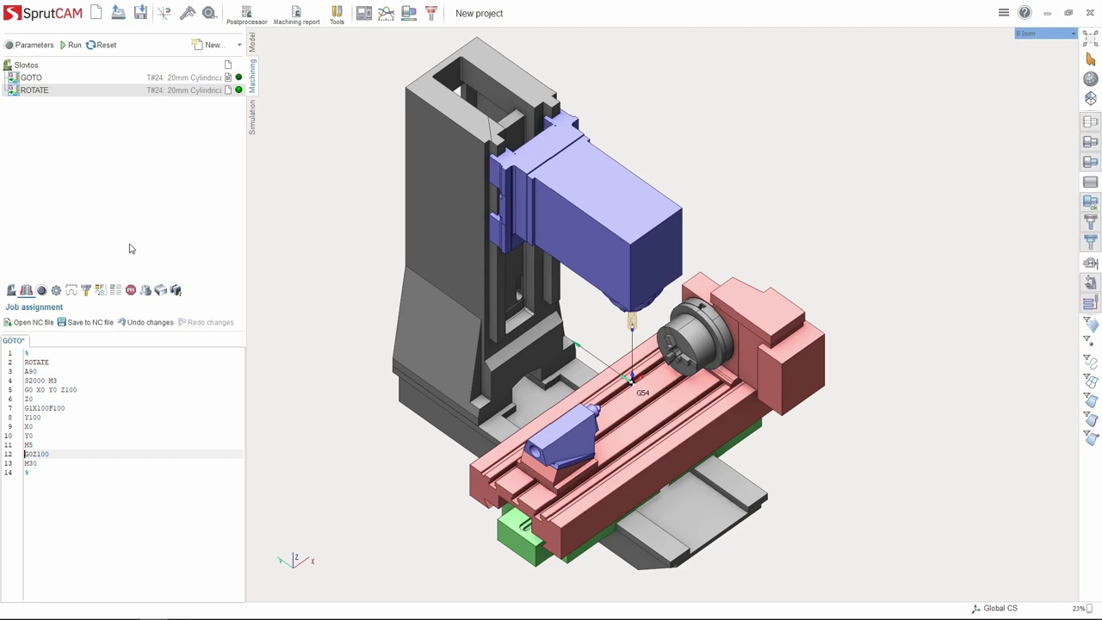
Save the ROTATE program over the existing ROTATE file, confirming the replacement.
{"action": "left_click", "coordinate": [89, 322]}
{"action": "left_click", "coordinate": [629, 347]}
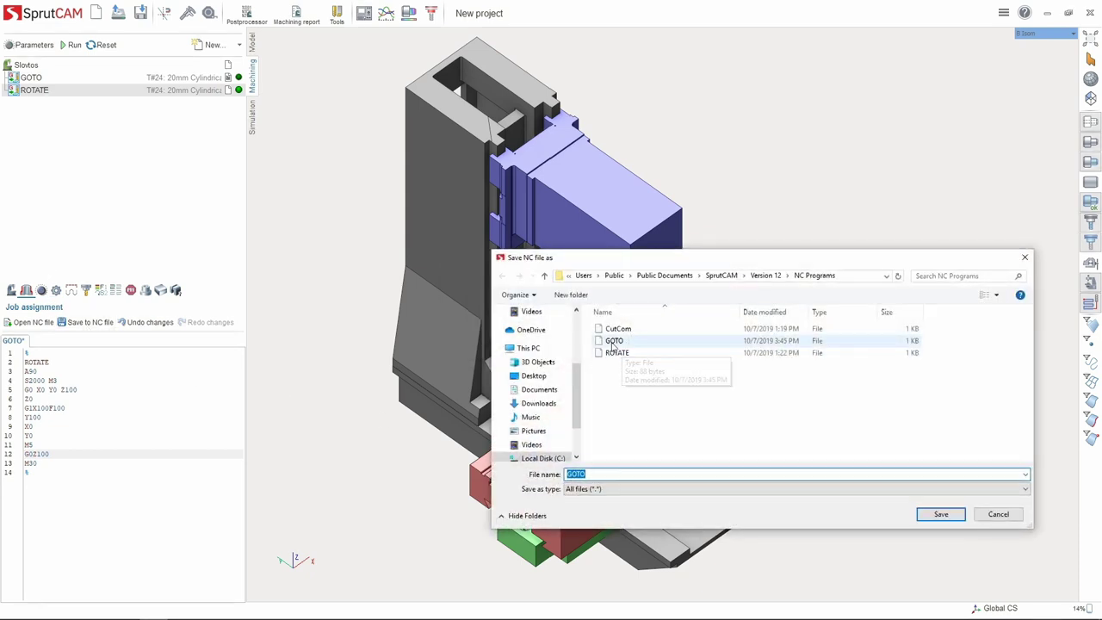
{"action": "double_click", "coordinate": [626, 353]}
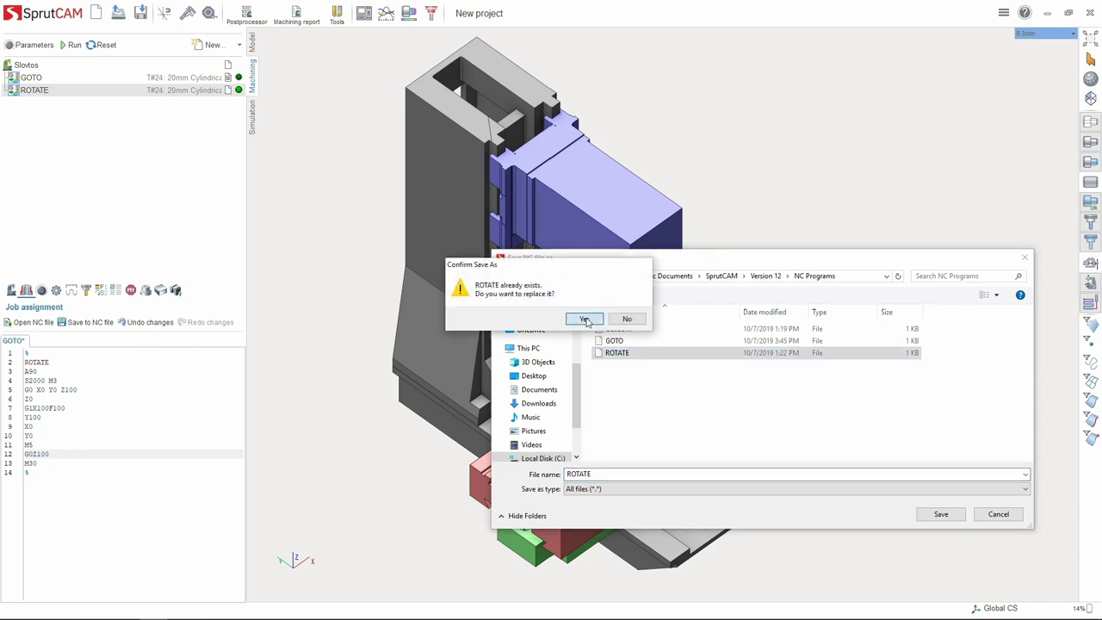
{"action": "left_click", "coordinate": [585, 320]}
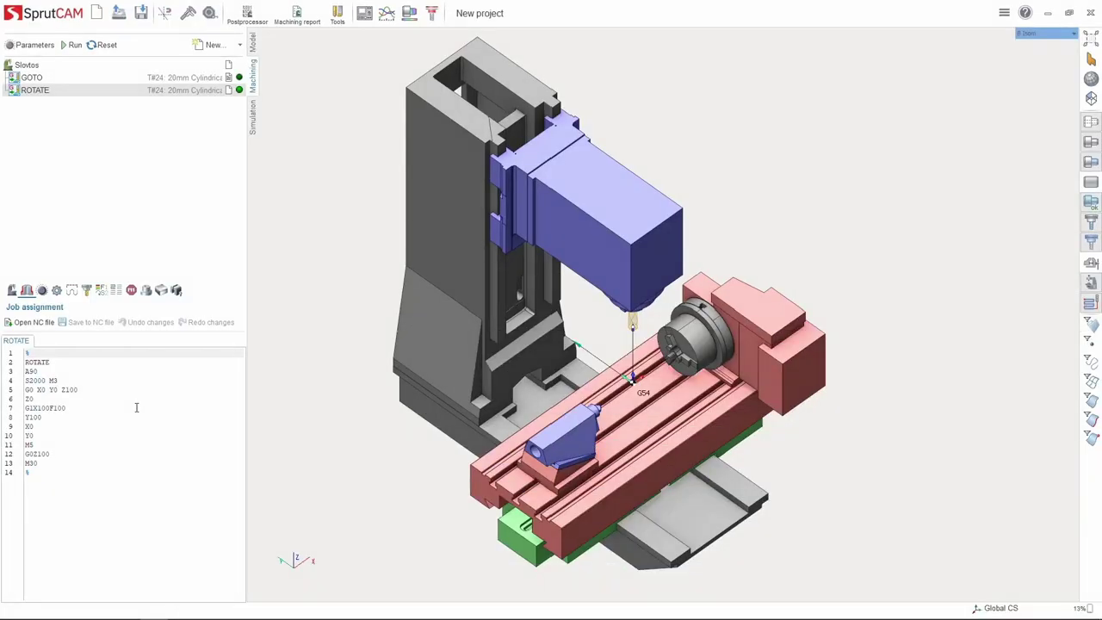
Add a new G-code based milling operation from the Auxiliary operation types.
{"action": "left_click", "coordinate": [213, 44]}
{"action": "mouse_move", "coordinate": [244, 110]}
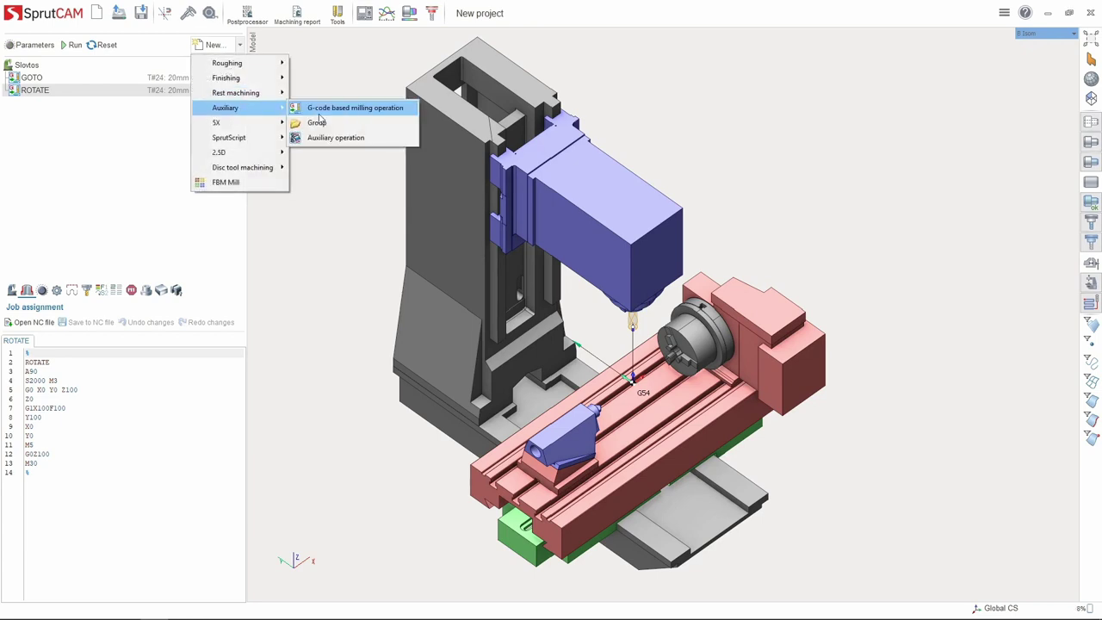
{"action": "left_click", "coordinate": [347, 111]}
Rename the new operation to CutCom and load the CutCom NC file into it.
{"action": "right_click", "coordinate": [98, 104]}
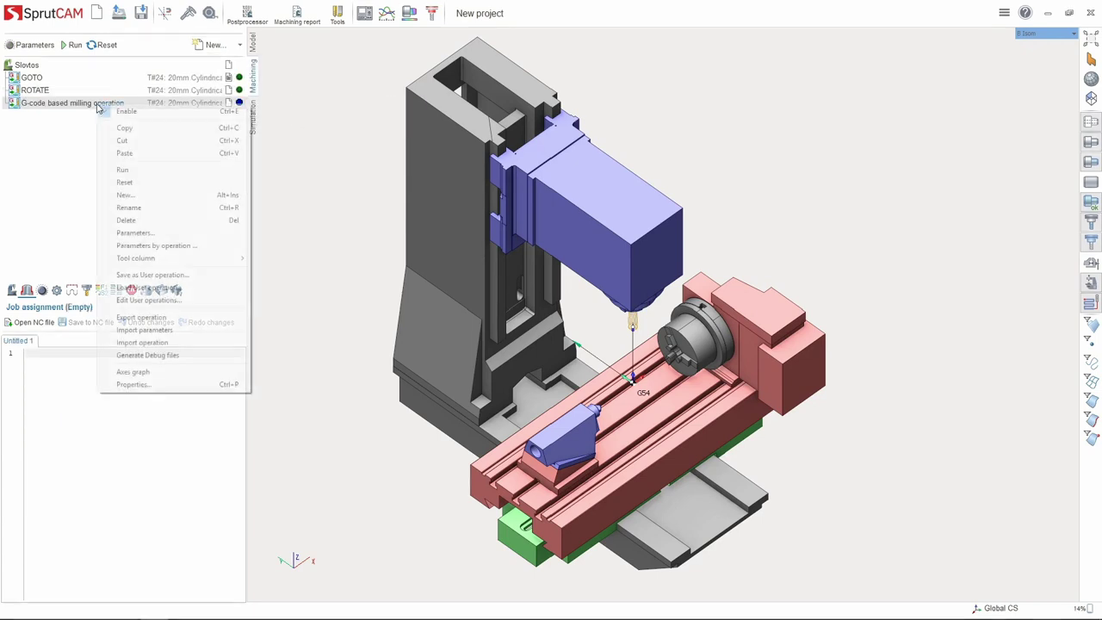
{"action": "left_click", "coordinate": [150, 208]}
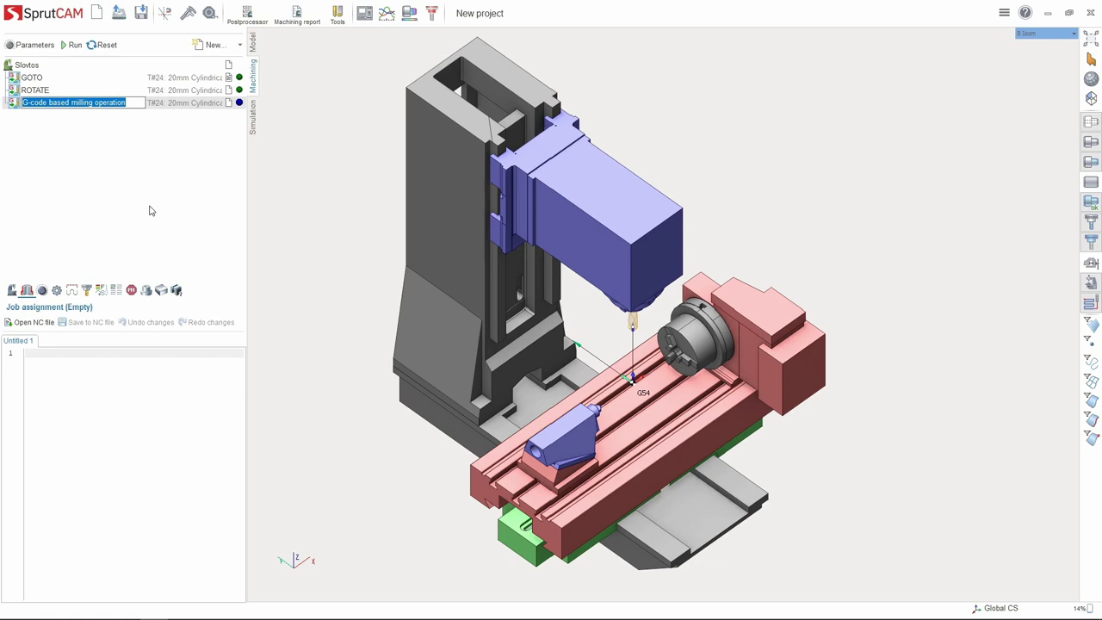
{"action": "type", "text": "CutCom"}
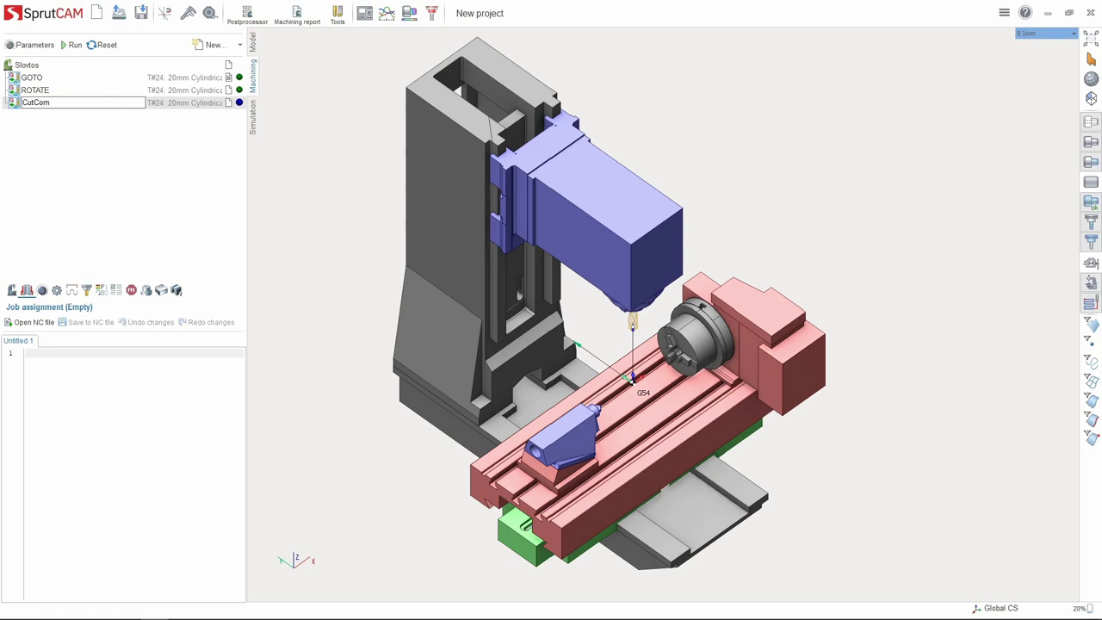
{"action": "key", "text": "Return"}
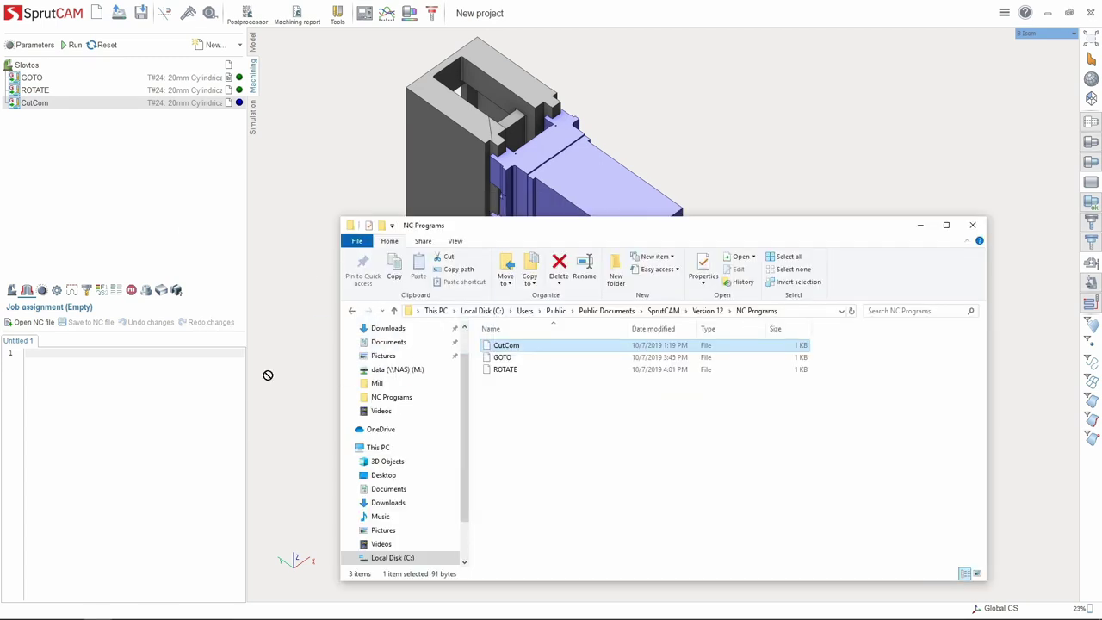
{"action": "left_click_drag", "start_coordinate": [268, 376], "coordinate": [138, 370]}
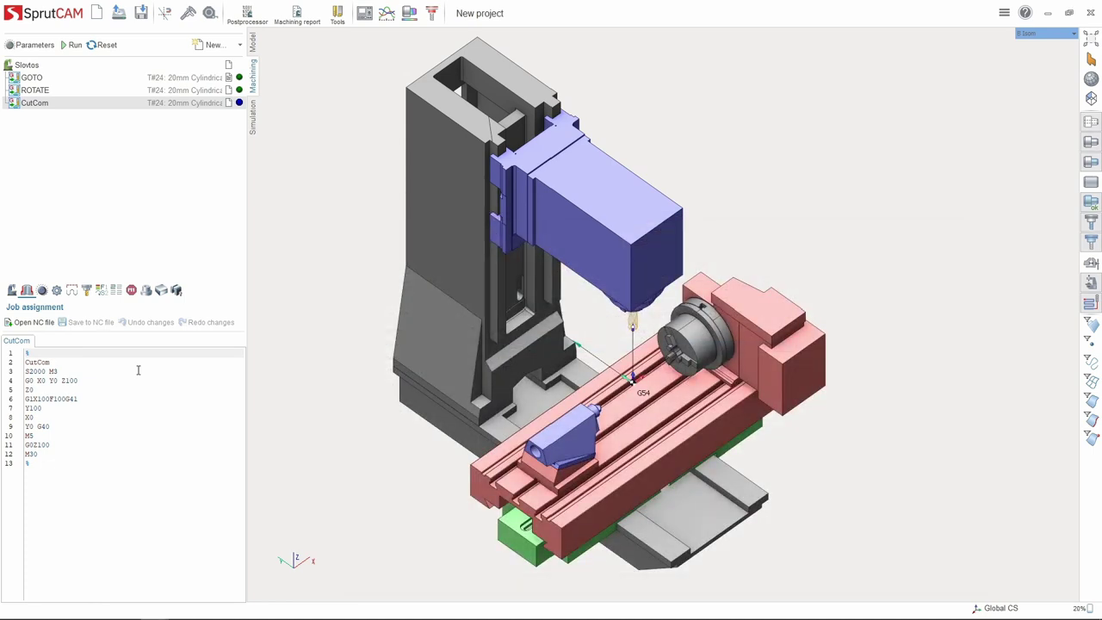
Set CutCom's interpreter to Mill\Fanuc30i_Mill.snci and calculate toolpaths for the whole Slovtos project.
{"action": "left_click", "coordinate": [43, 290]}
{"action": "left_click", "coordinate": [240, 320]}
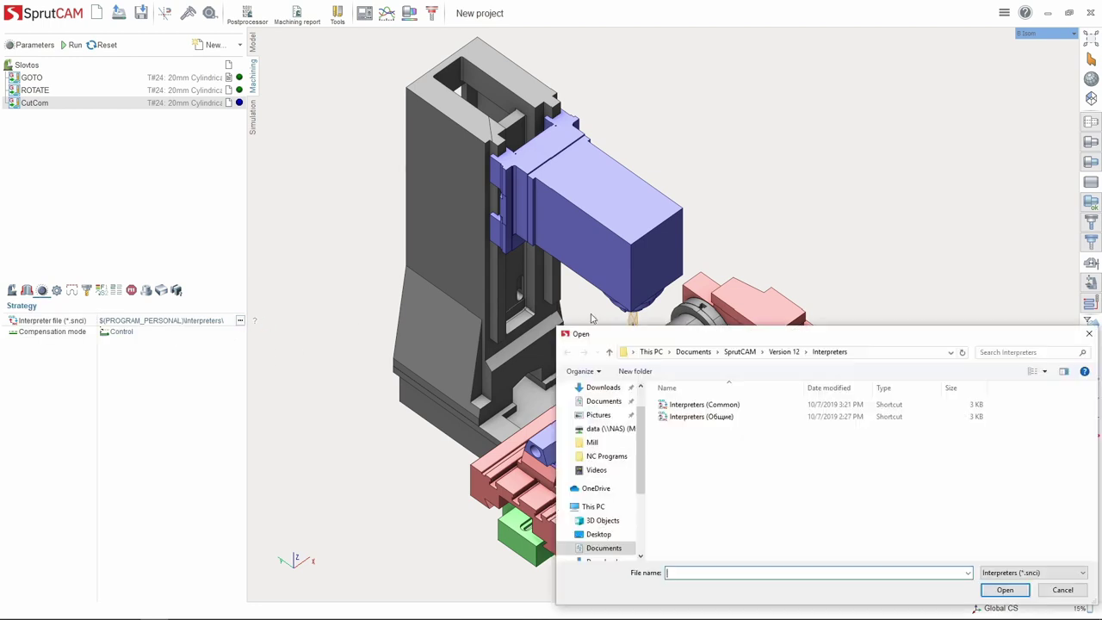
{"action": "double_click", "coordinate": [680, 416]}
{"action": "double_click", "coordinate": [678, 404]}
{"action": "double_click", "coordinate": [680, 416]}
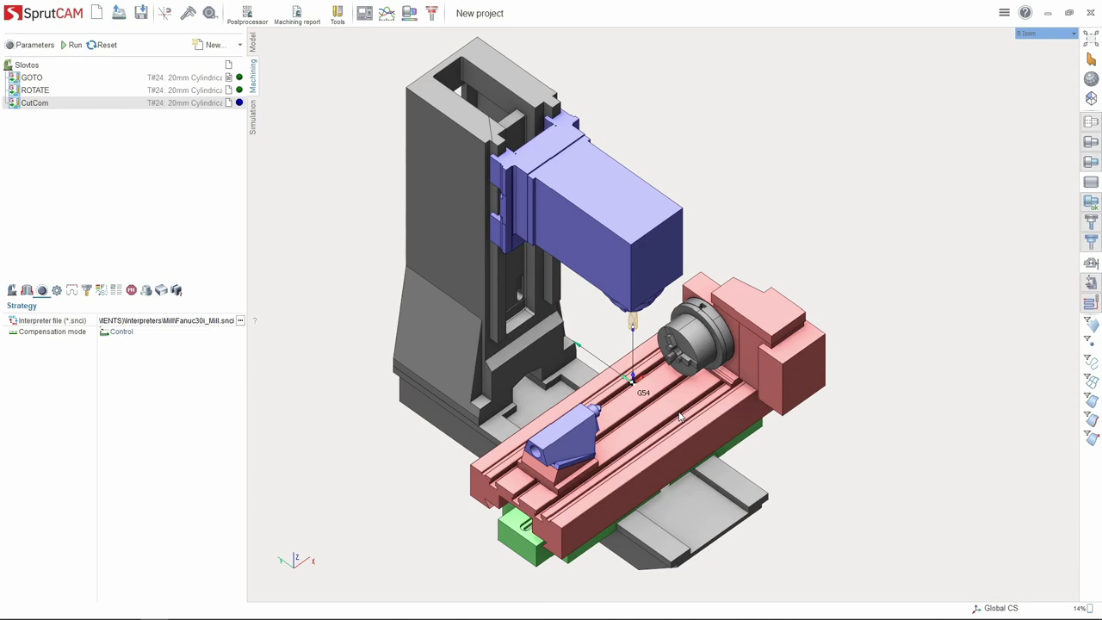
{"action": "left_click", "coordinate": [43, 67]}
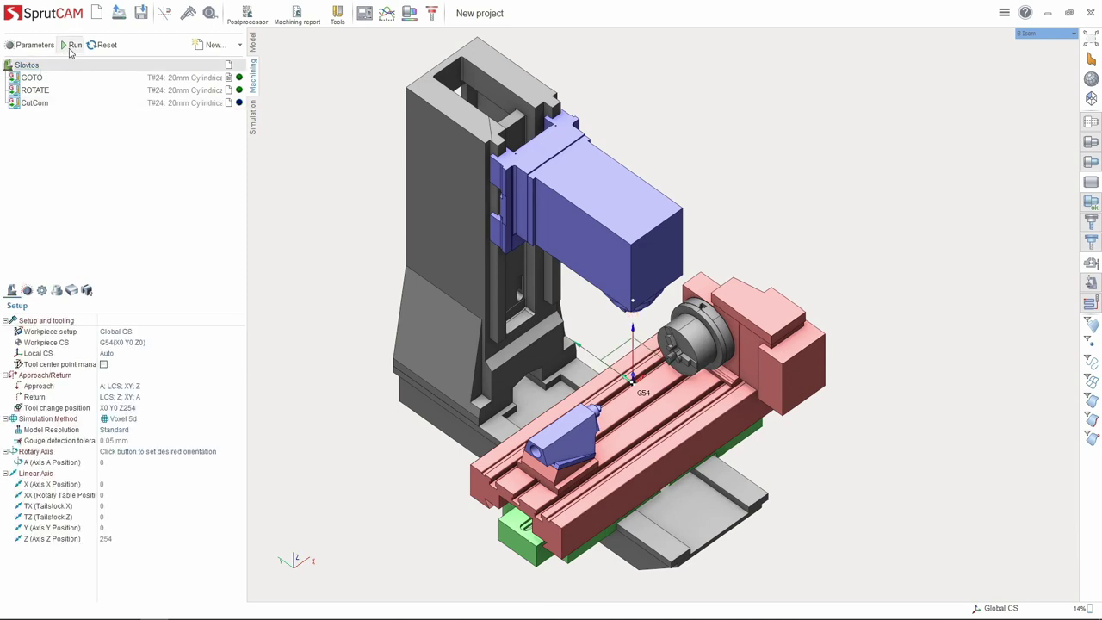
{"action": "left_click", "coordinate": [77, 48]}
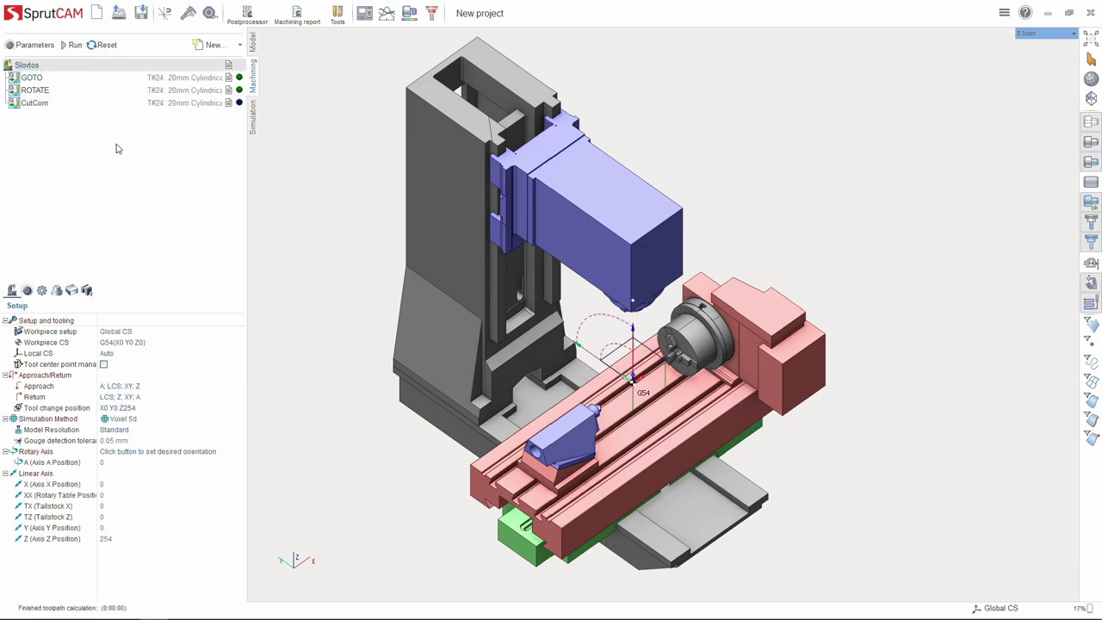
Start the machining simulation with the Slovtos command tree expanded.
{"action": "left_click", "coordinate": [253, 117]}
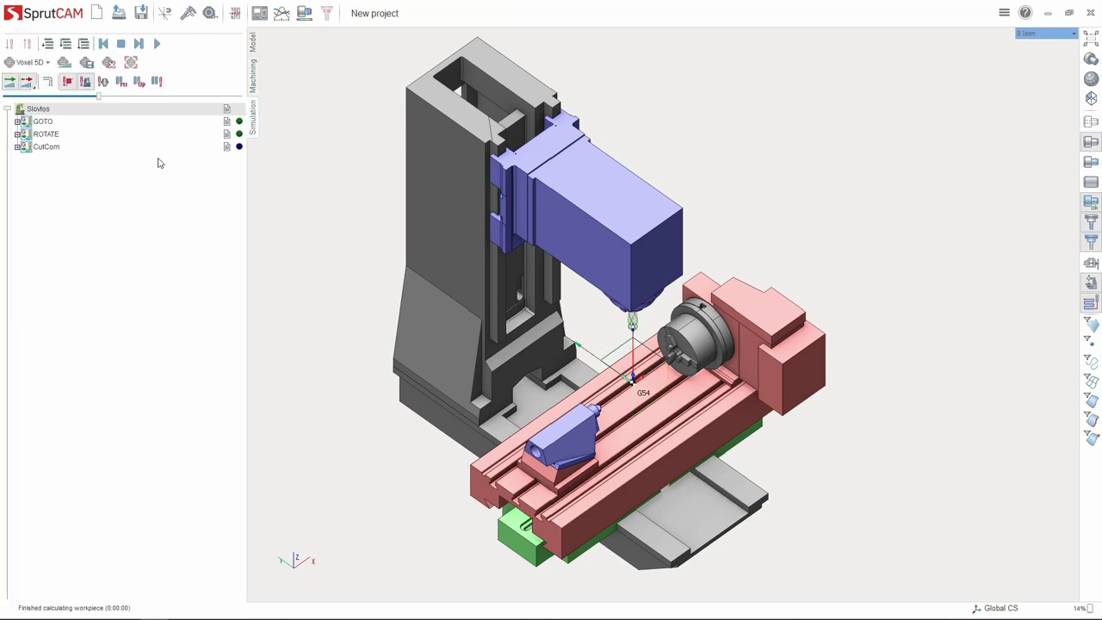
{"action": "left_click", "coordinate": [18, 147]}
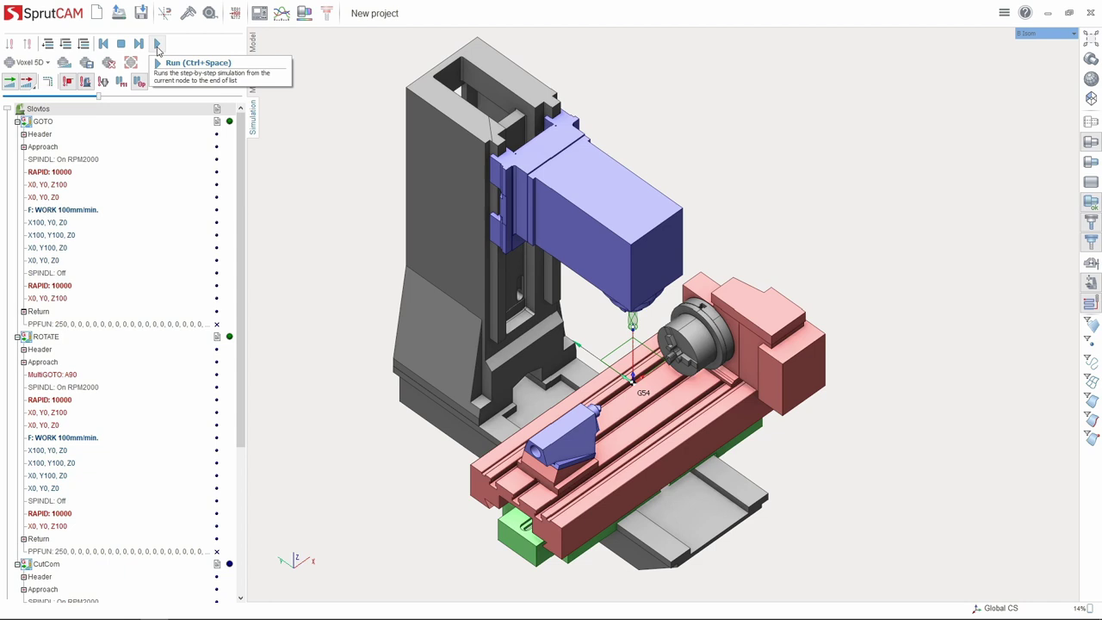
{"action": "left_click", "coordinate": [157, 45]}
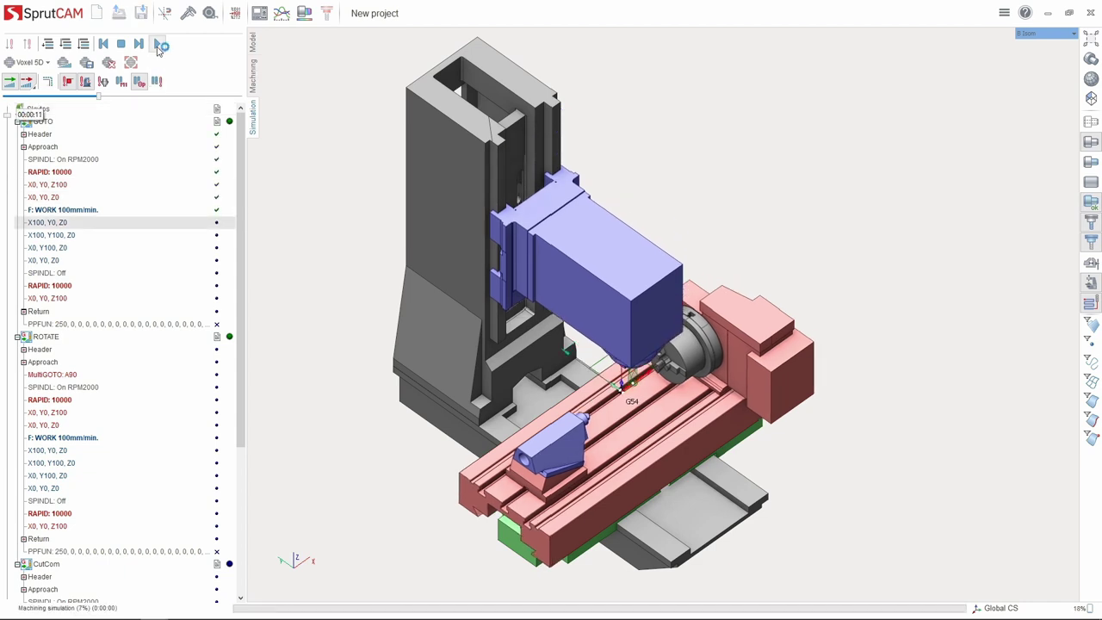
{"action": "right_click_drag", "start_coordinate": [344, 448], "coordinate": [365, 428]}
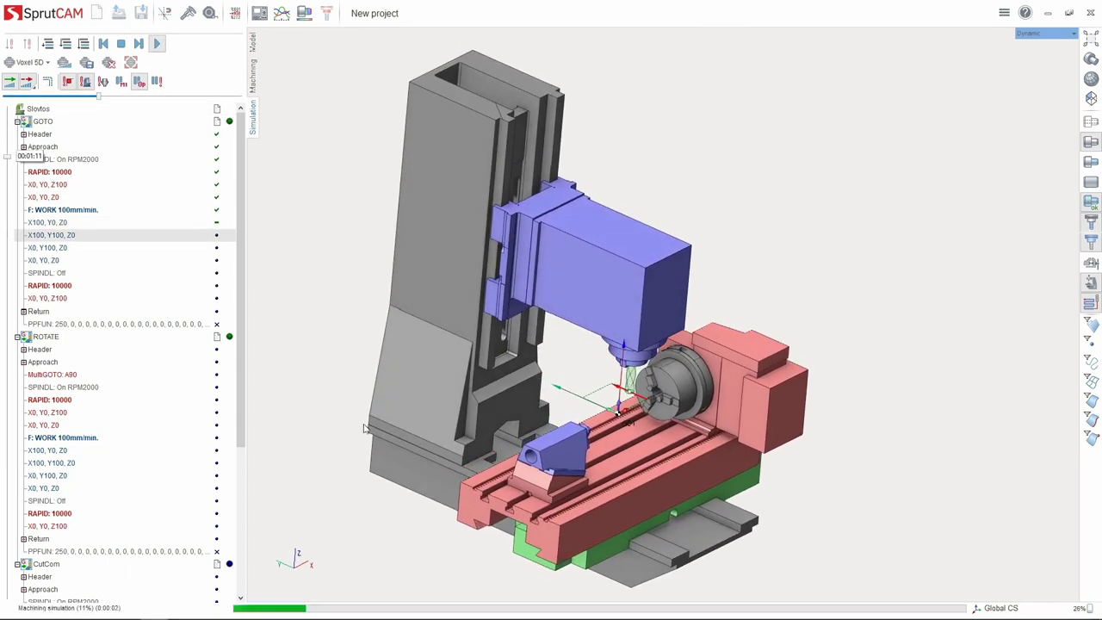
{"action": "scroll", "coordinate": [658, 420], "scroll_direction": "up", "scroll_amount": 3}
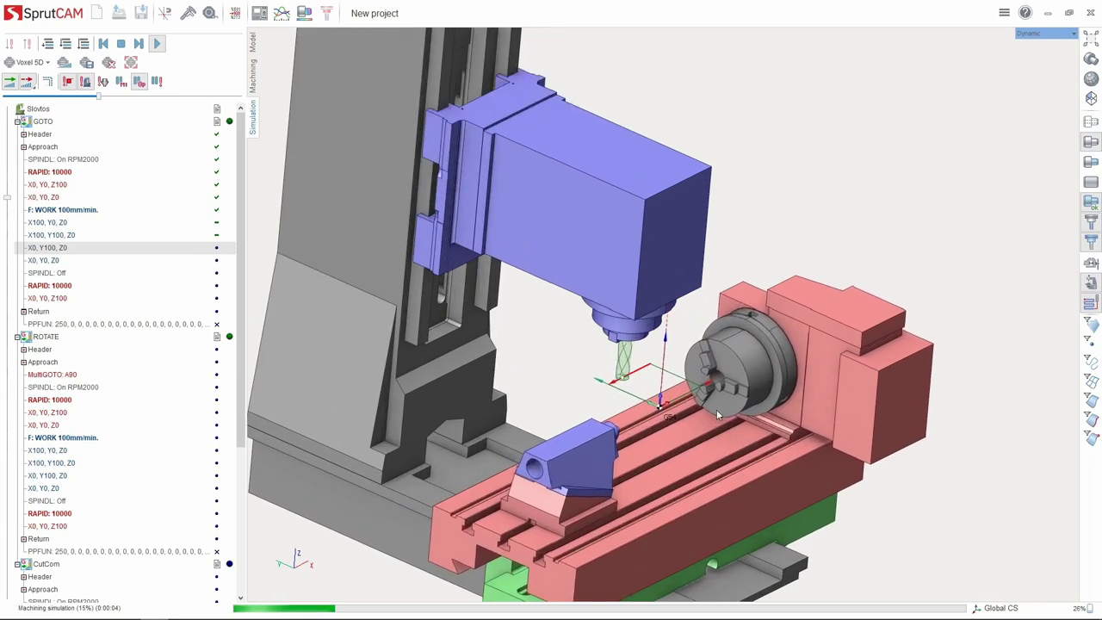
{"action": "scroll", "coordinate": [720, 406], "scroll_direction": "up", "scroll_amount": 3}
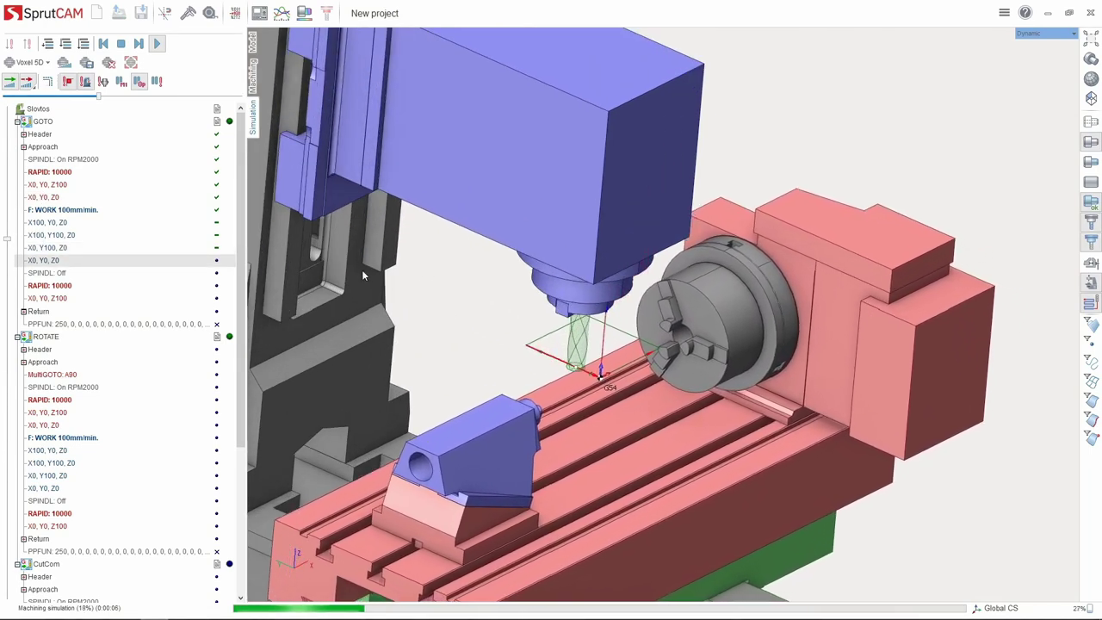
{"action": "scroll", "coordinate": [361, 270], "scroll_direction": "down", "scroll_amount": 2}
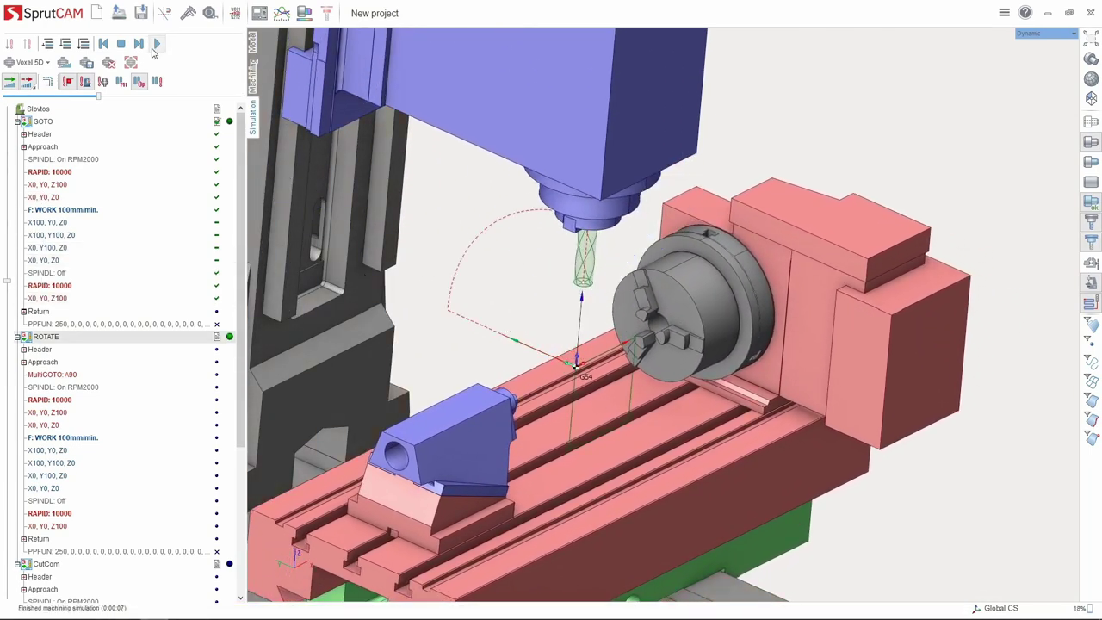
Restart the simulation, finish it, and play it through again to completion.
{"action": "left_click", "coordinate": [156, 45]}
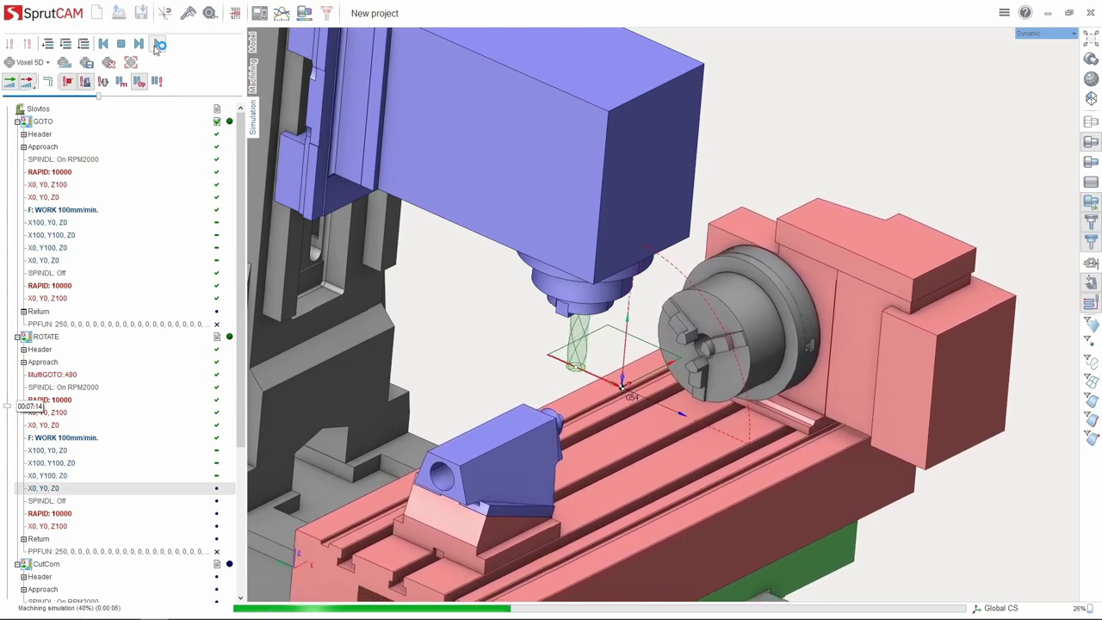
{"action": "left_click", "coordinate": [157, 45]}
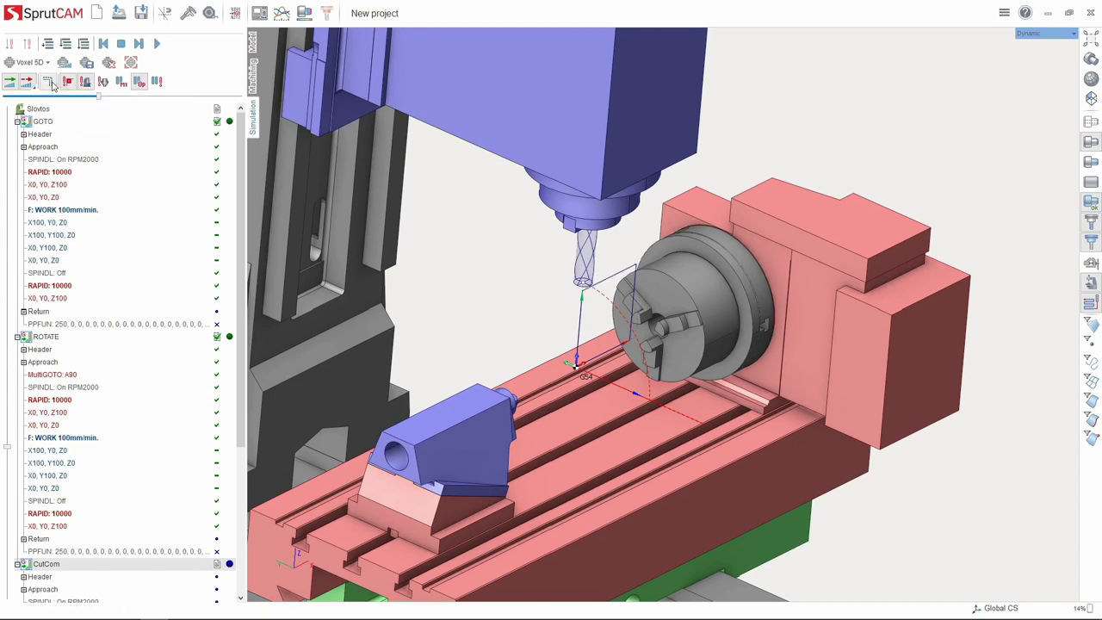
{"action": "left_click", "coordinate": [156, 44]}
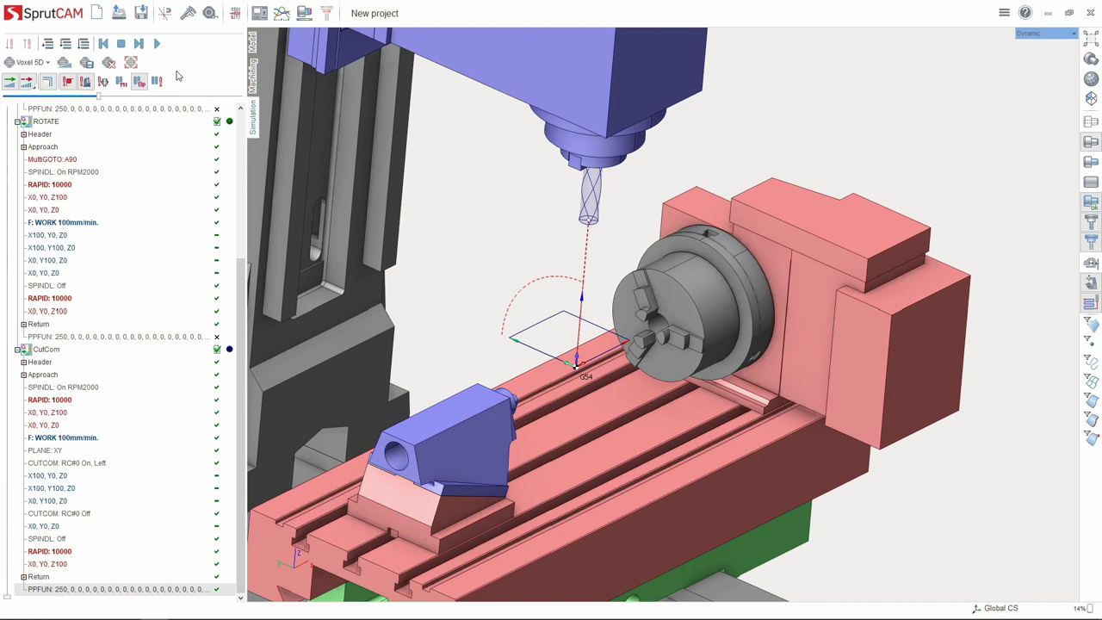
Add a closing % on line 13 of the CutCom NC program.
{"action": "left_click", "coordinate": [253, 78]}
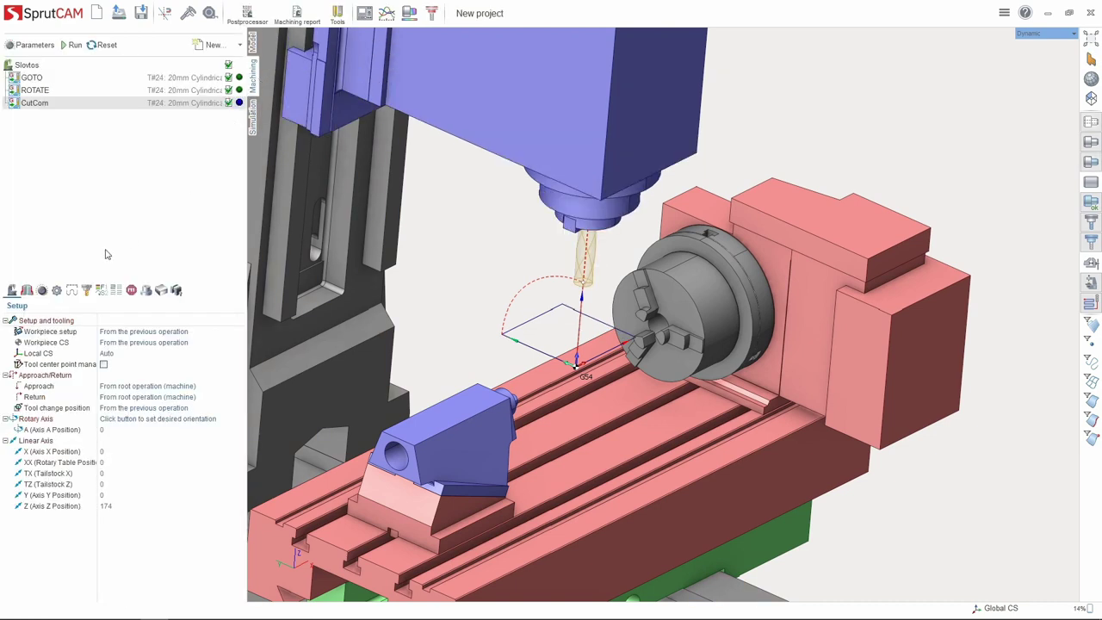
{"action": "left_click", "coordinate": [27, 291]}
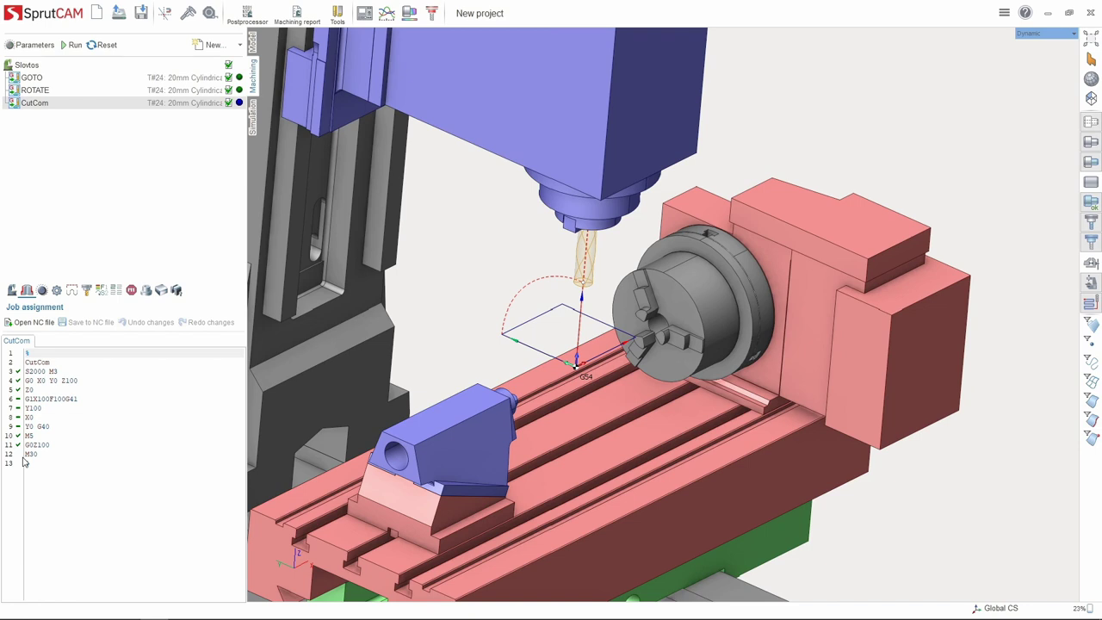
{"action": "type", "text": "%"}
Select CutCom's NC line 10 (Y0 G40) and view the CUTCOM RC#0 Off step in simulation.
{"action": "left_click", "coordinate": [253, 118]}
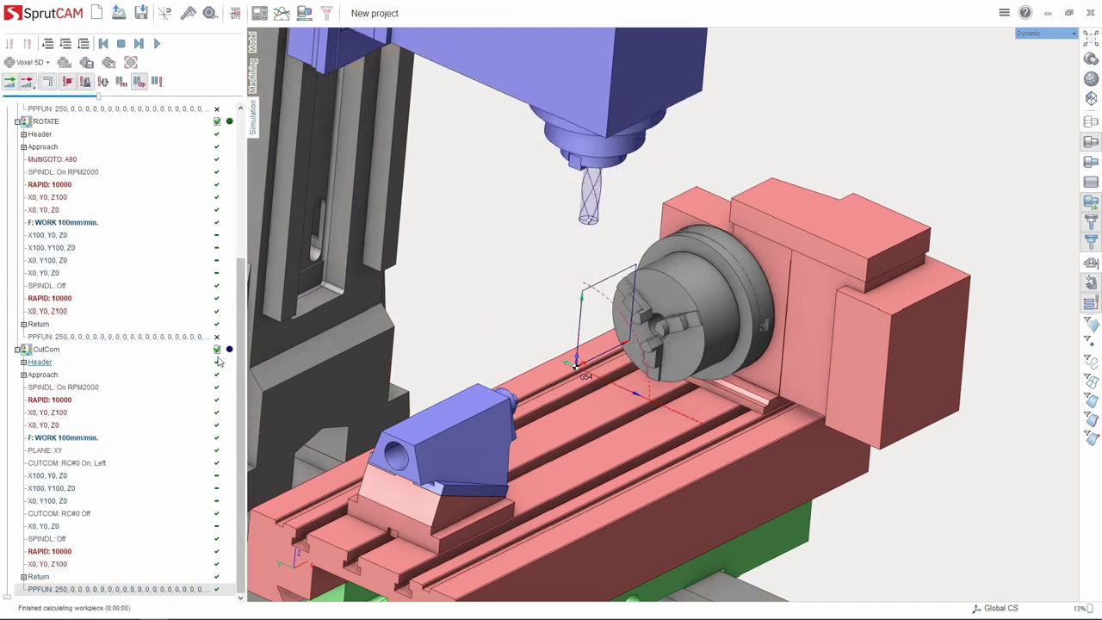
{"action": "left_click", "coordinate": [253, 74]}
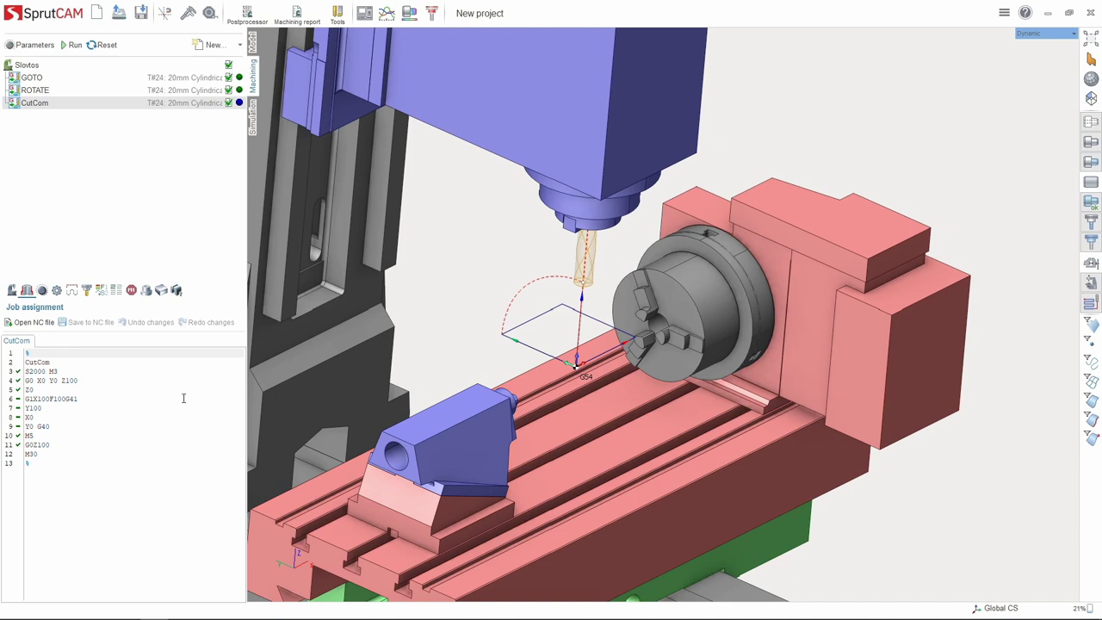
{"action": "left_click", "coordinate": [15, 435]}
{"action": "left_click", "coordinate": [253, 120]}
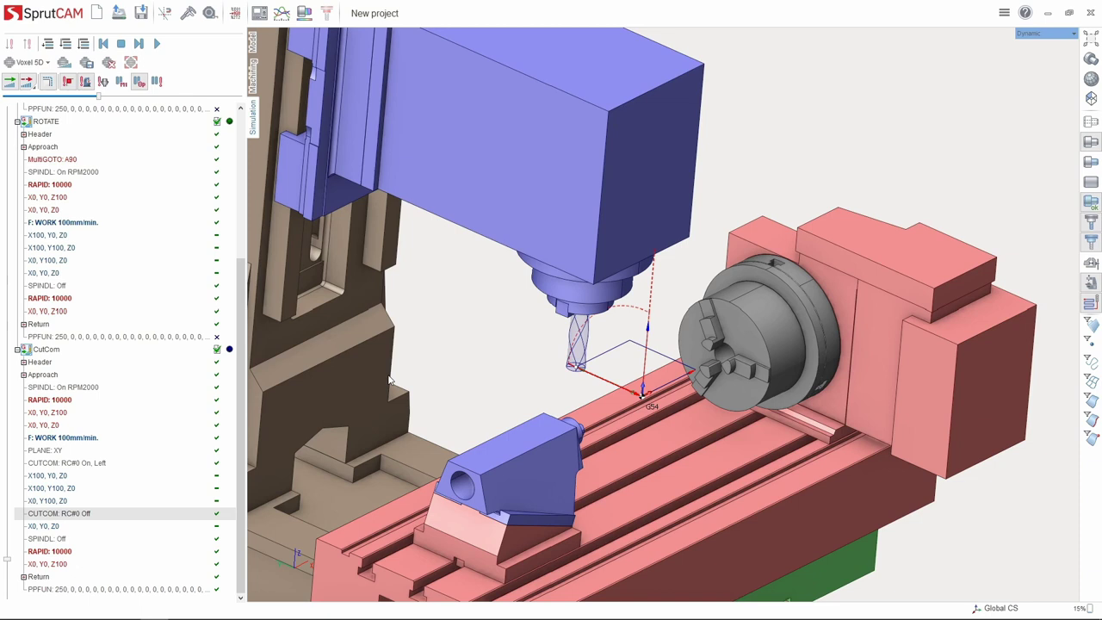
Jump the simulation to MultiGOTO: A90 and display the ROTATE NC program.
{"action": "left_click", "coordinate": [73, 165]}
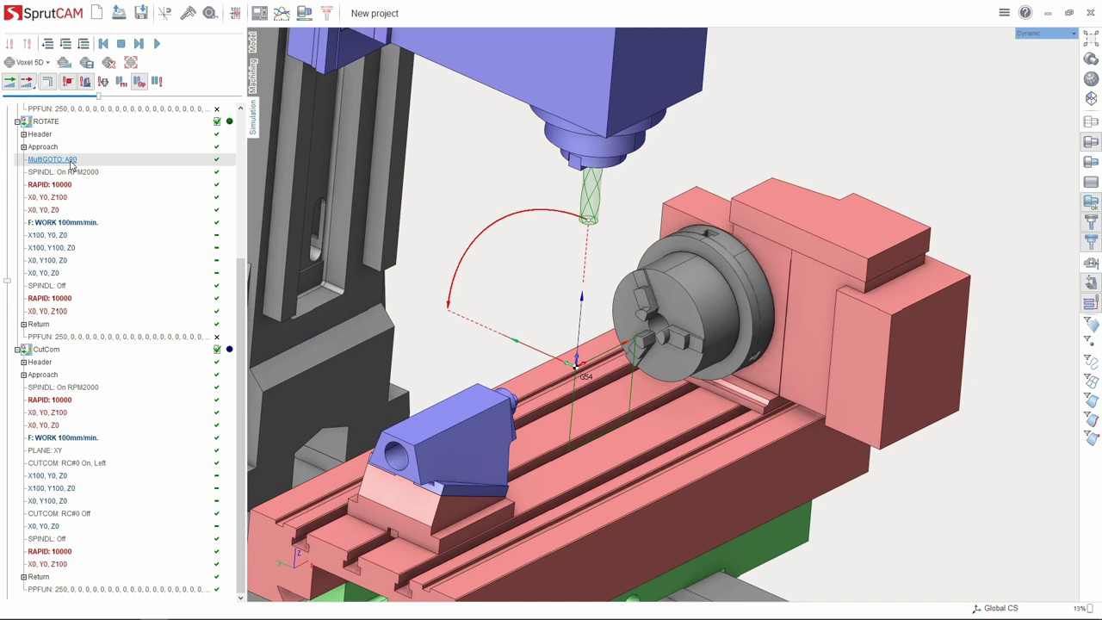
{"action": "left_click", "coordinate": [253, 81]}
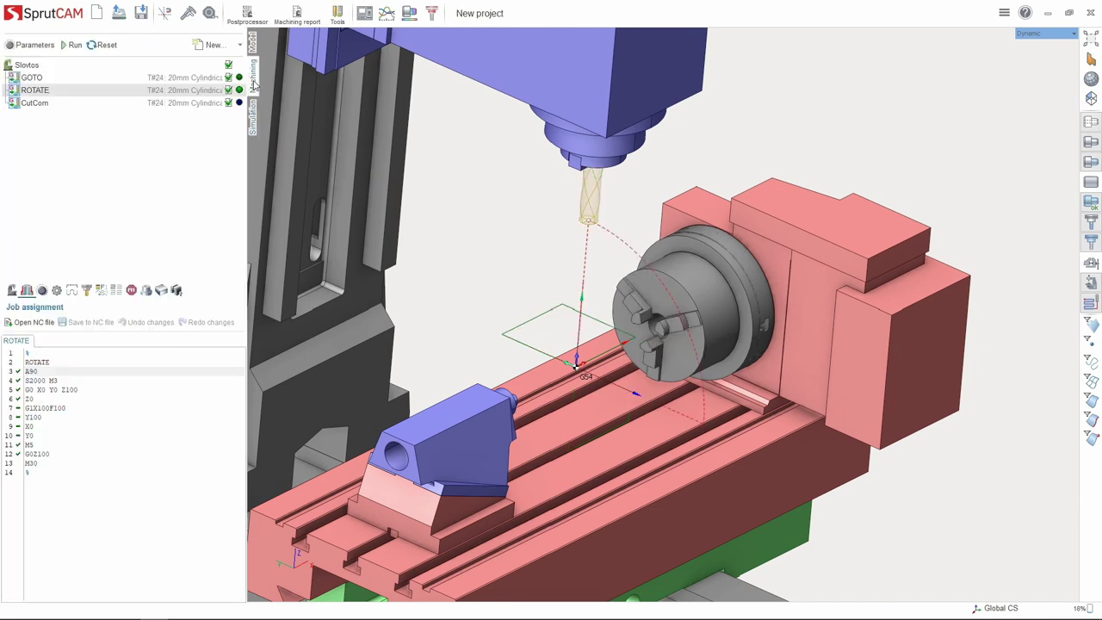